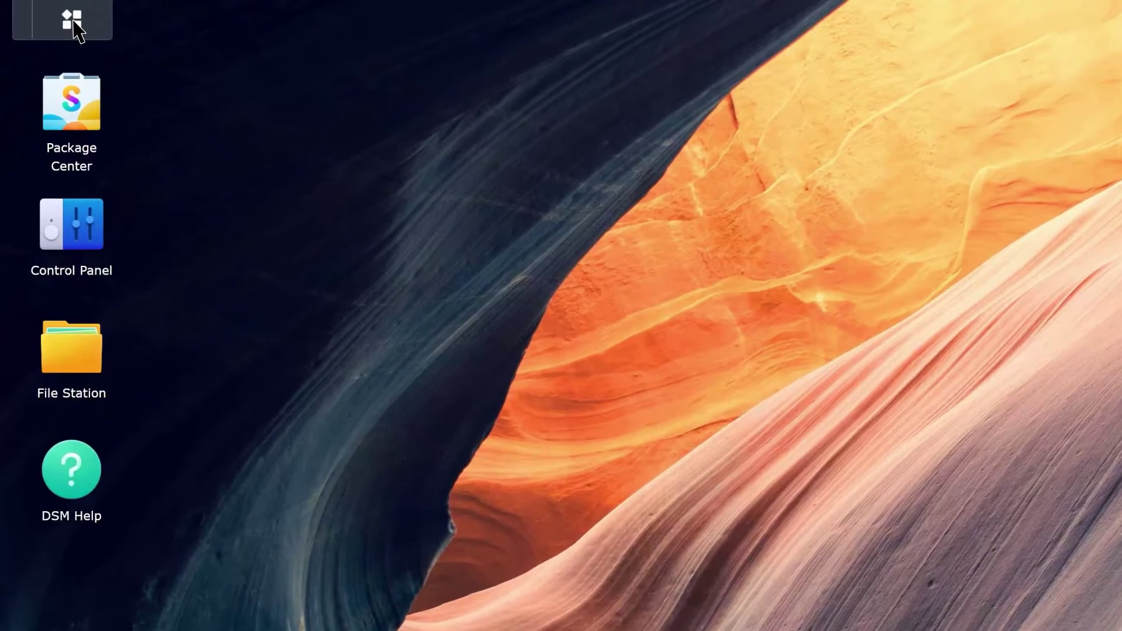
- Open the Team Folder list in Synology Drive Admin Console
{"action": "left_click", "coordinate": [52, 13]}
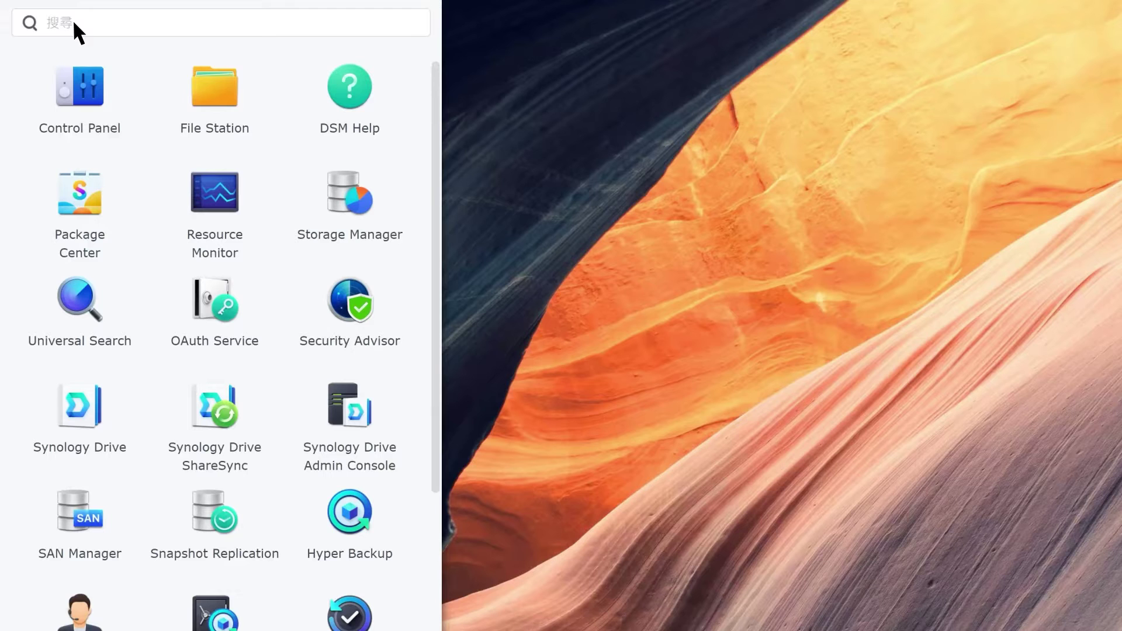
{"action": "left_click", "coordinate": [348, 412]}
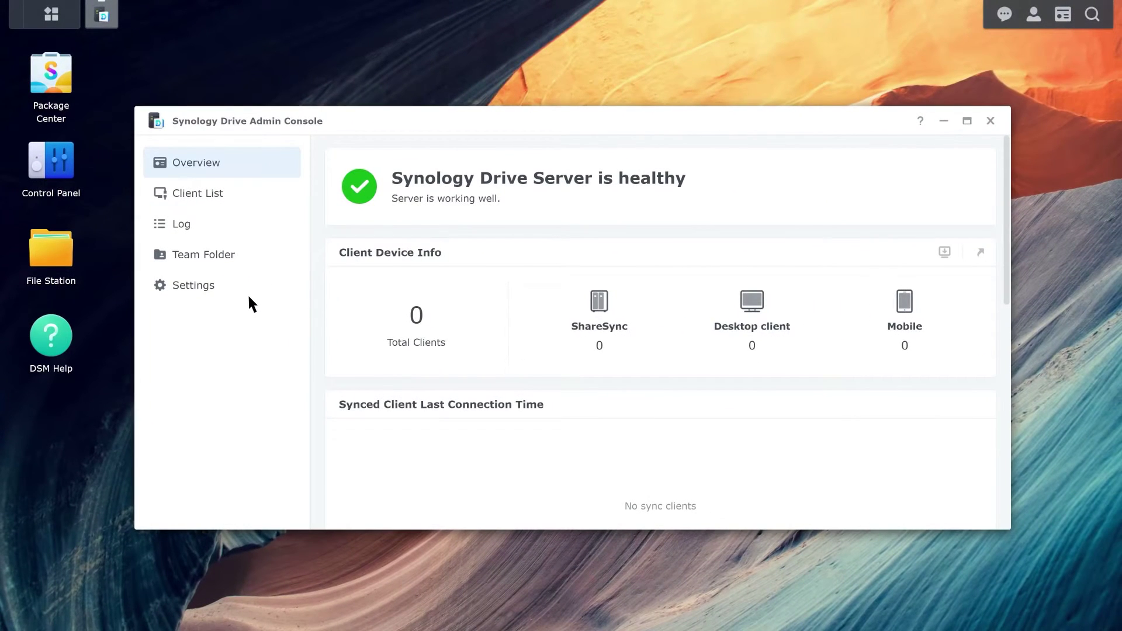
{"action": "left_click", "coordinate": [259, 254]}
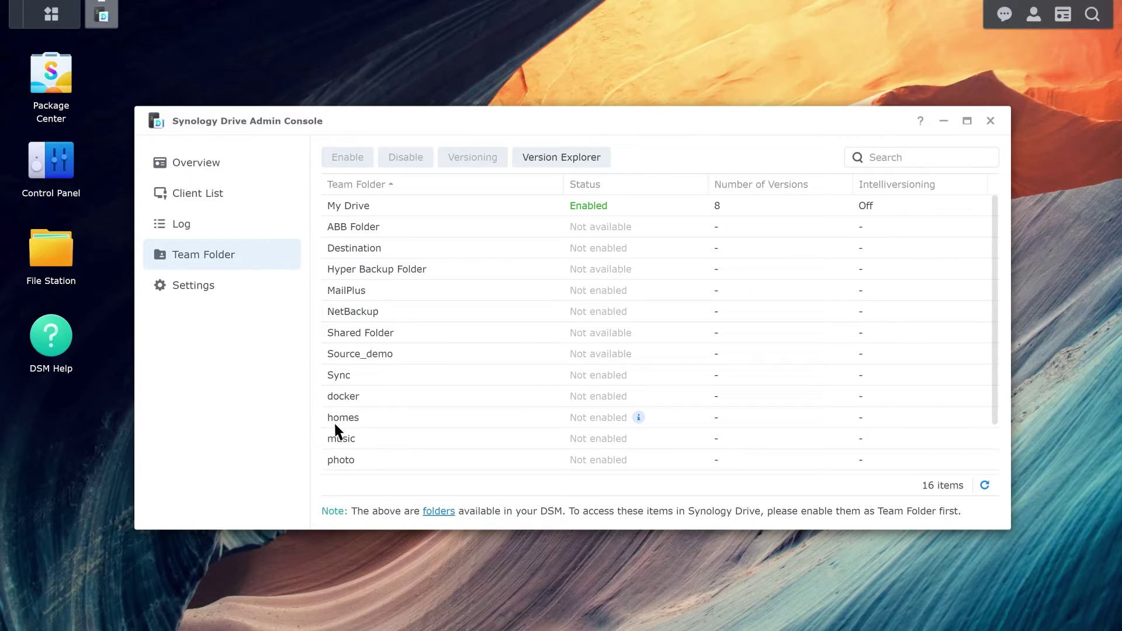
- Enable photo as a team folder keeping up to 8 versions, then close the console
{"action": "left_click", "coordinate": [364, 459]}
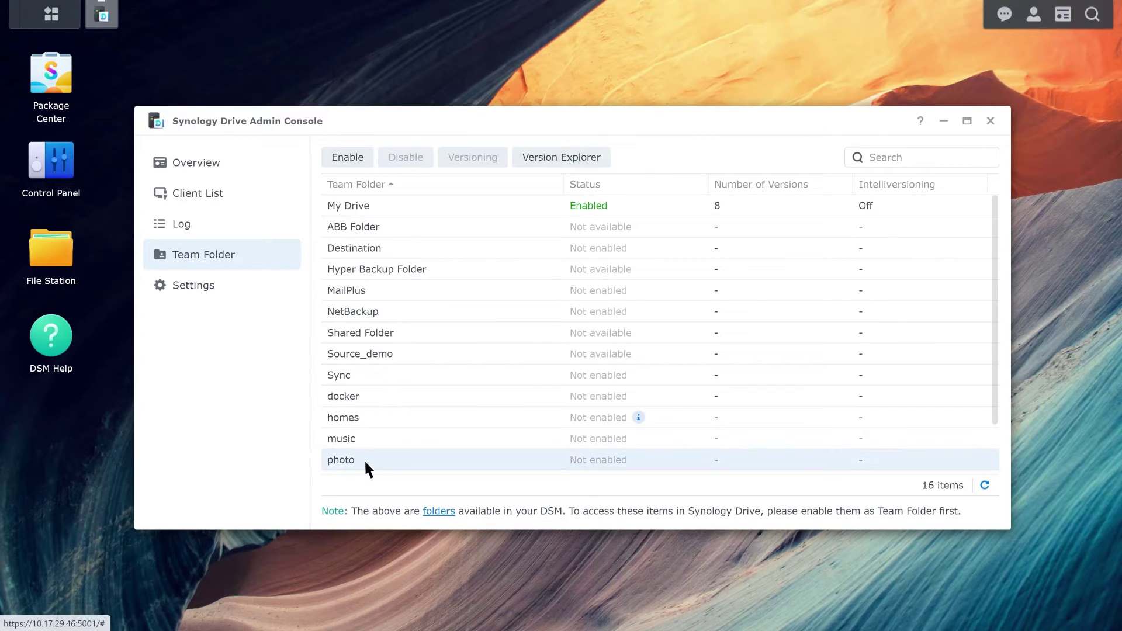
{"action": "left_click", "coordinate": [347, 157]}
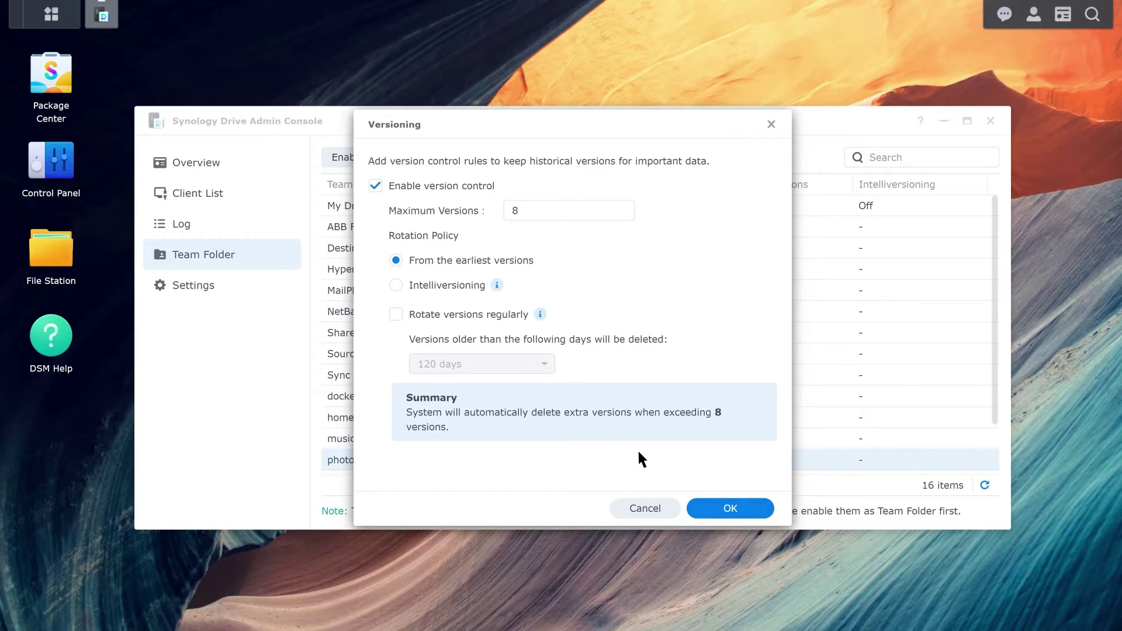
{"action": "left_click", "coordinate": [731, 509]}
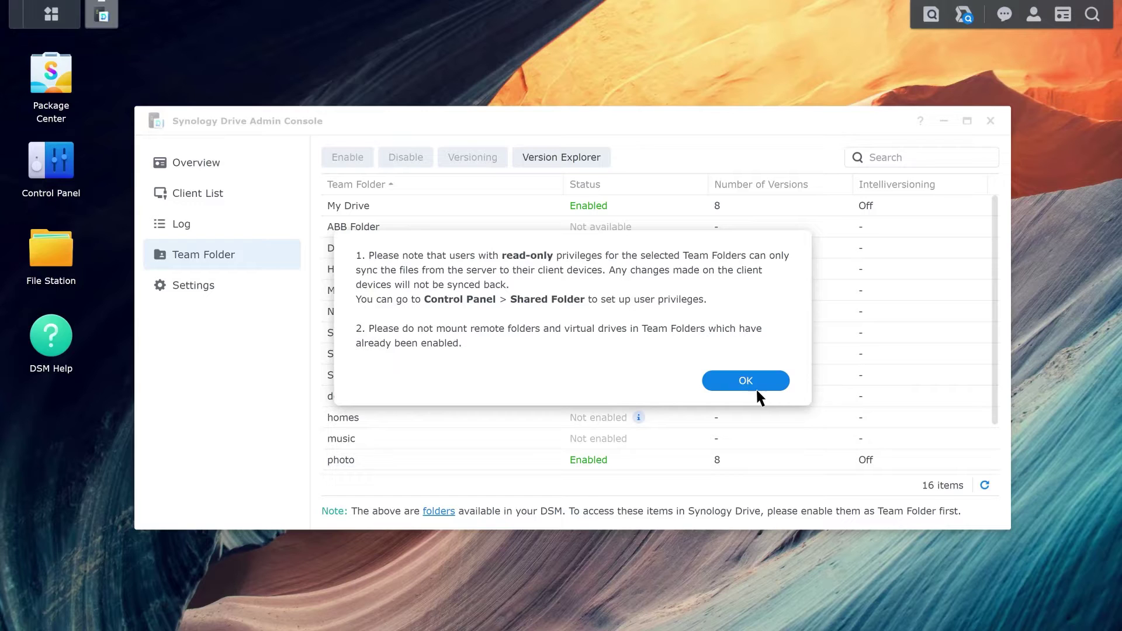
{"action": "left_click", "coordinate": [746, 380]}
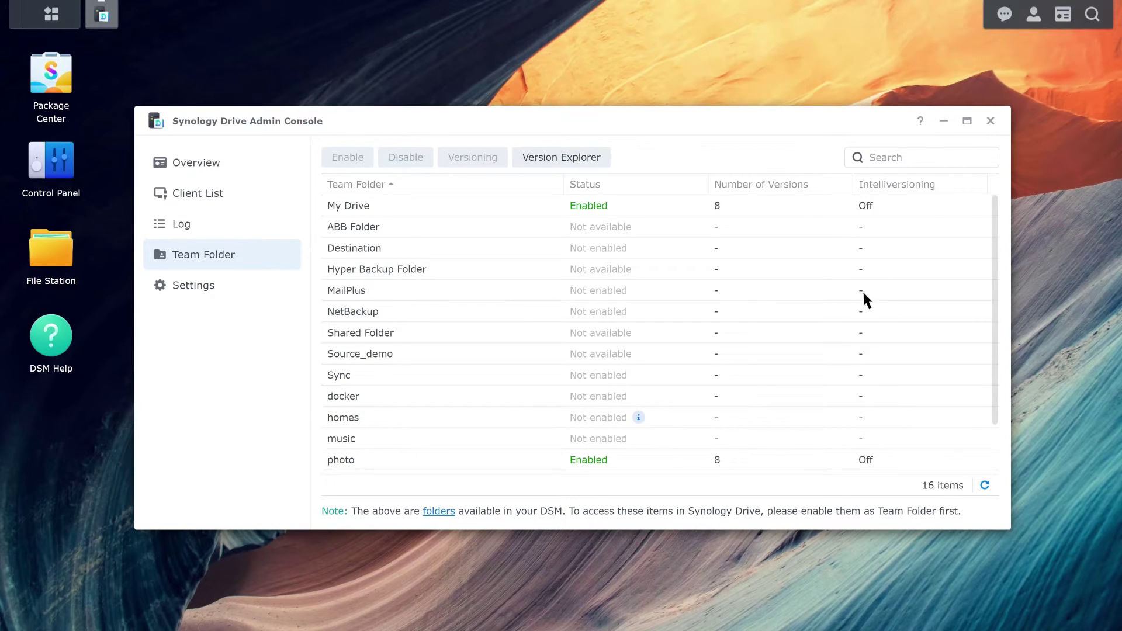
{"action": "left_click", "coordinate": [990, 120]}
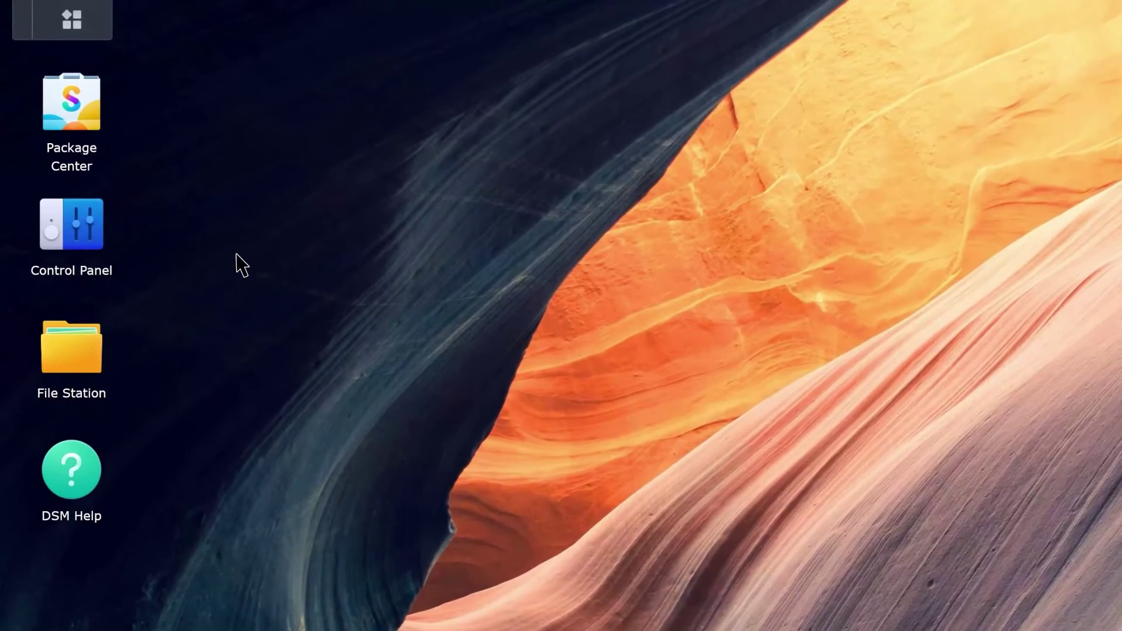
- Open the permission settings of the photo shared folder in Control Panel
{"action": "left_click", "coordinate": [99, 248]}
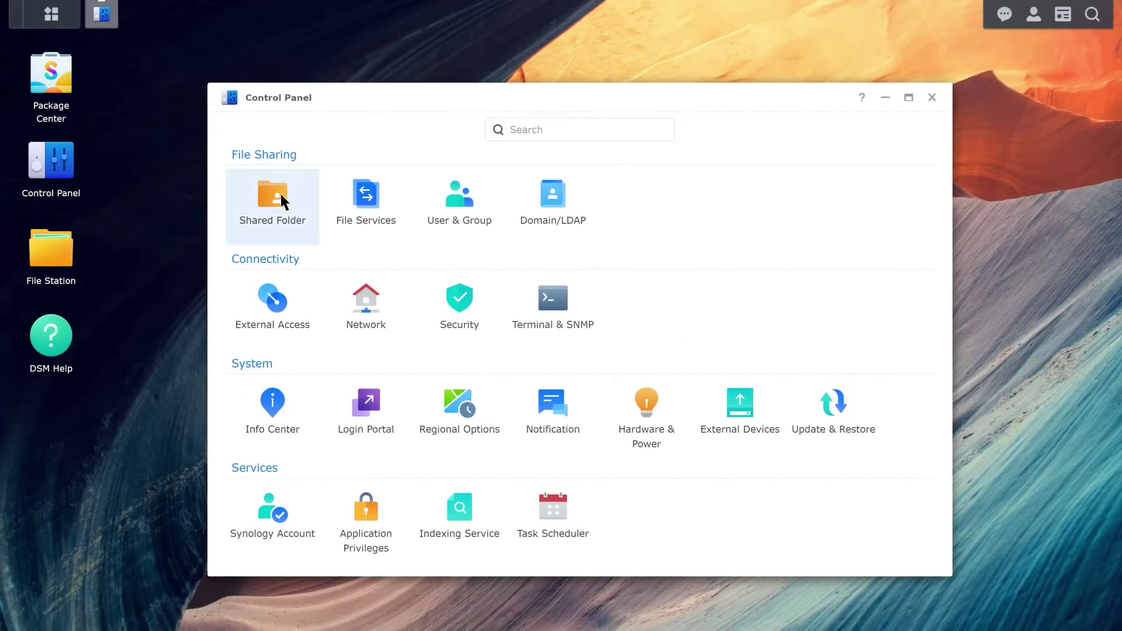
{"action": "left_click", "coordinate": [280, 193]}
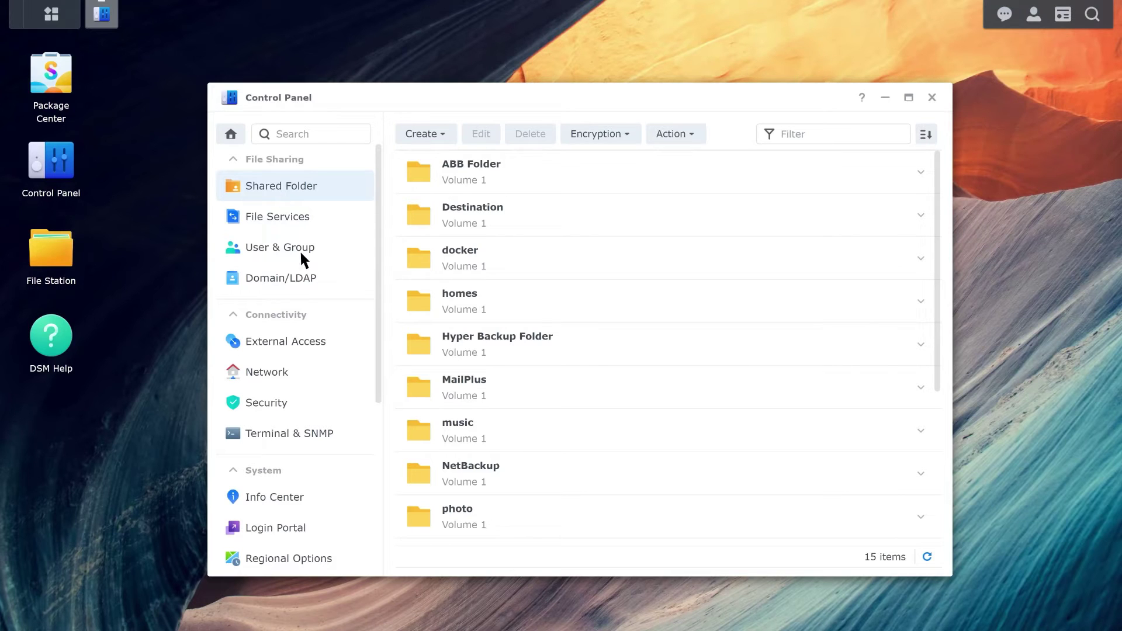
{"action": "left_click", "coordinate": [494, 517]}
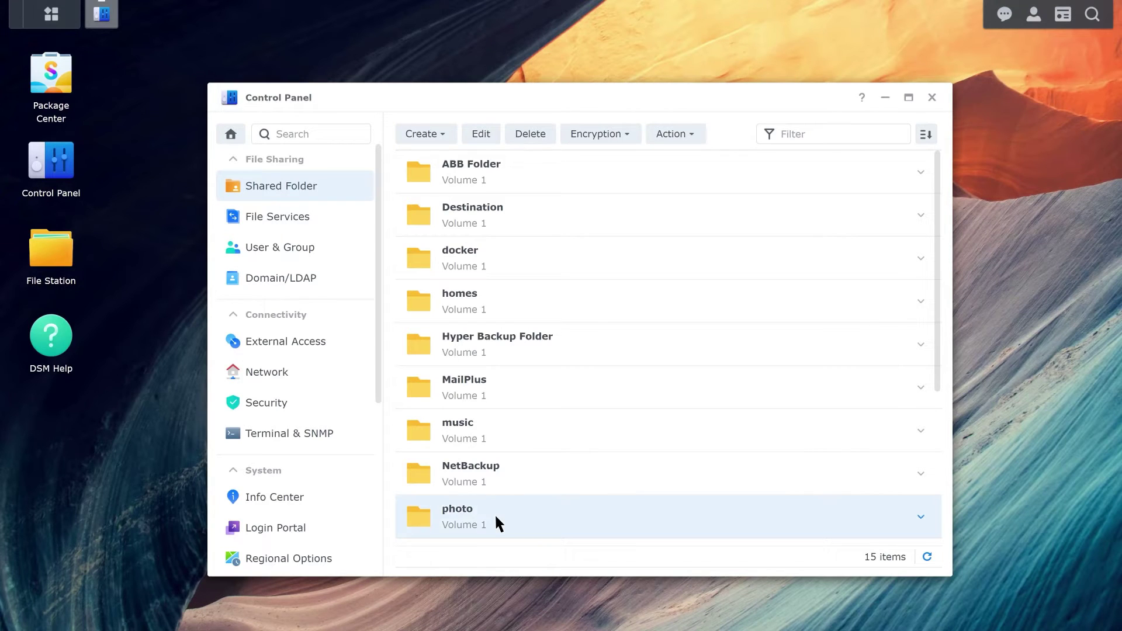
{"action": "left_click", "coordinate": [482, 133]}
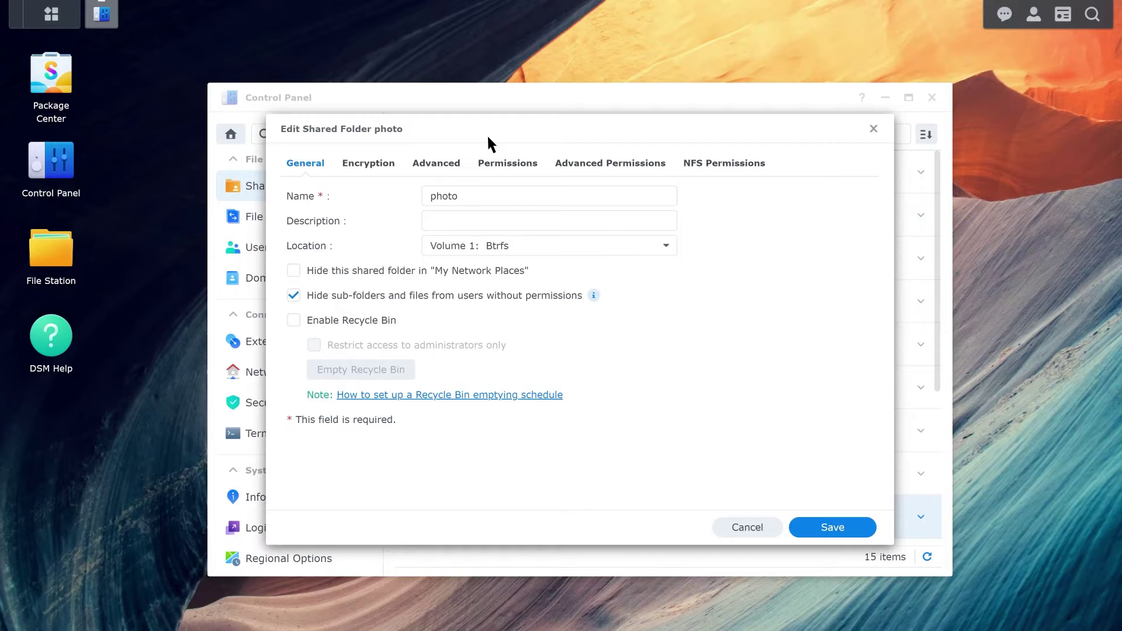
{"action": "left_click", "coordinate": [508, 163]}
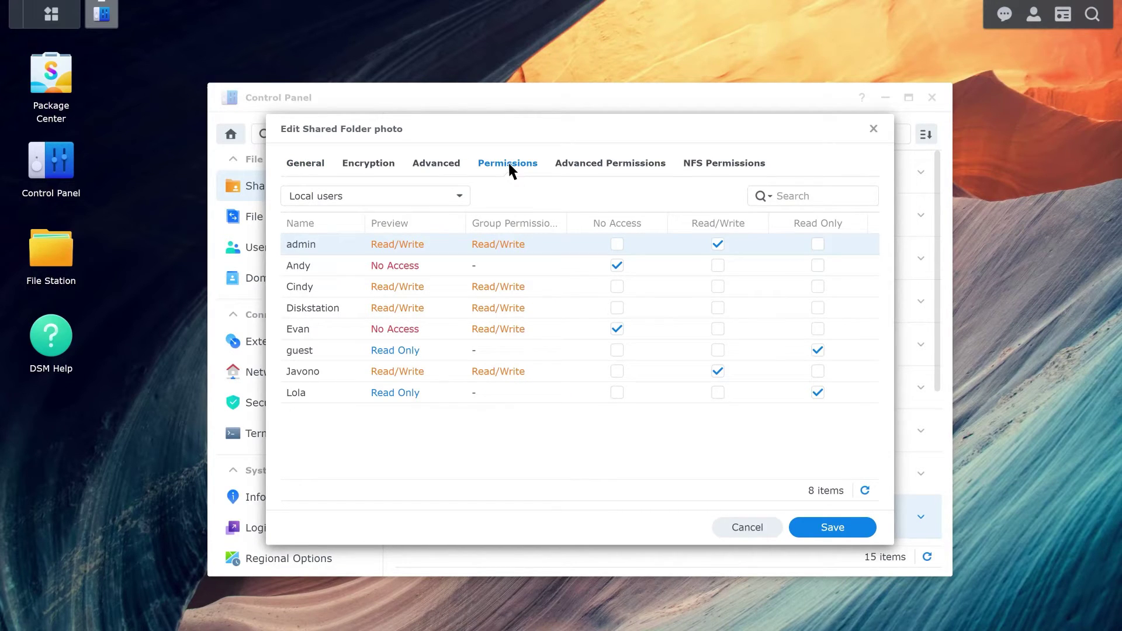
- Give Andy Read Only and Lola No Access on photo, and save
{"action": "left_click", "coordinate": [817, 265]}
{"action": "left_click", "coordinate": [617, 391]}
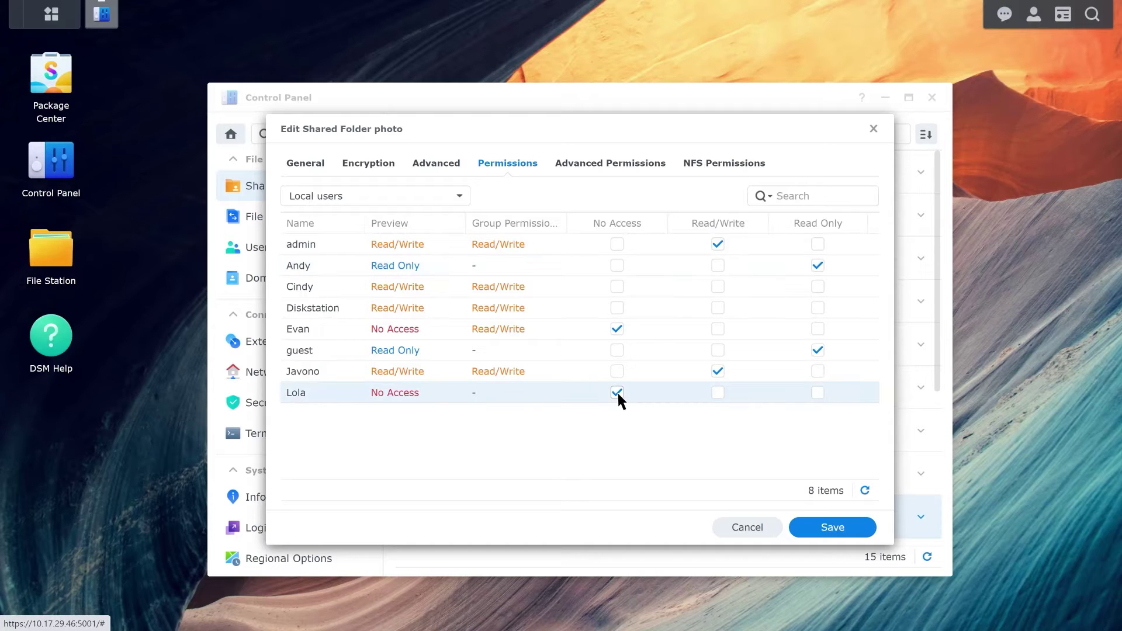
{"action": "left_click", "coordinate": [849, 530]}
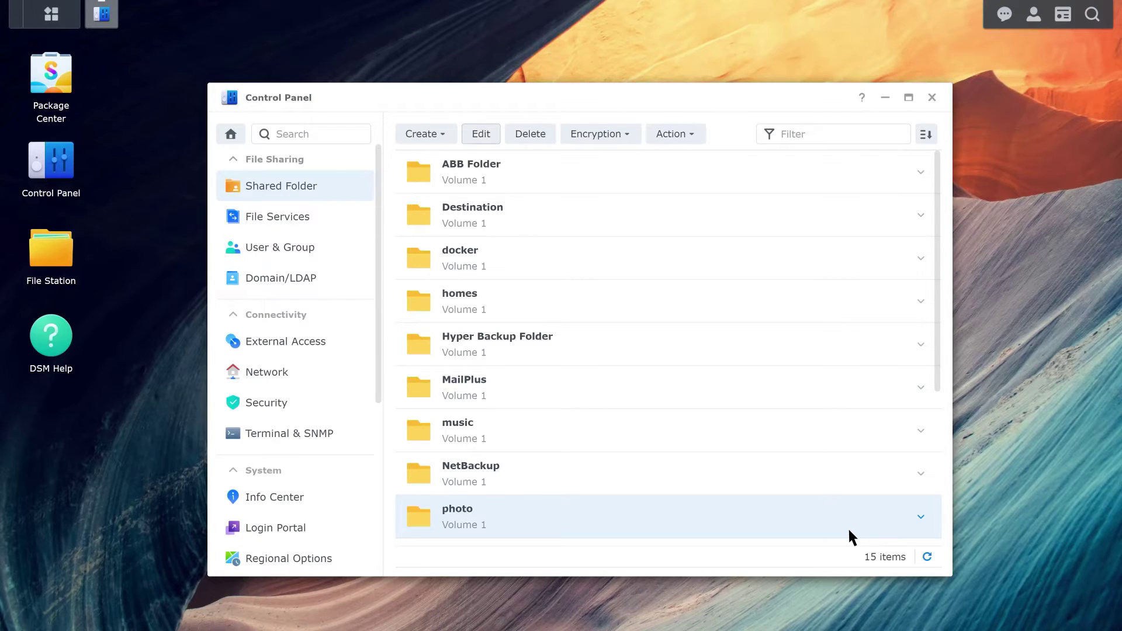
- Open the Synology Drive entry in Application Privileges for editing
{"action": "left_click", "coordinate": [230, 134]}
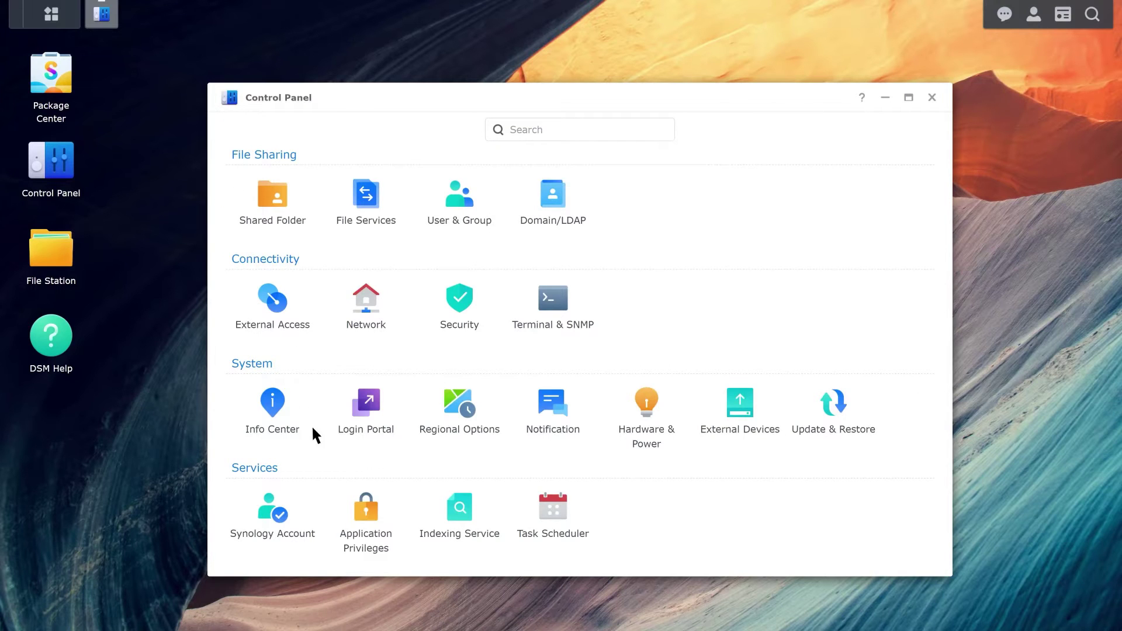
{"action": "left_click", "coordinate": [372, 513]}
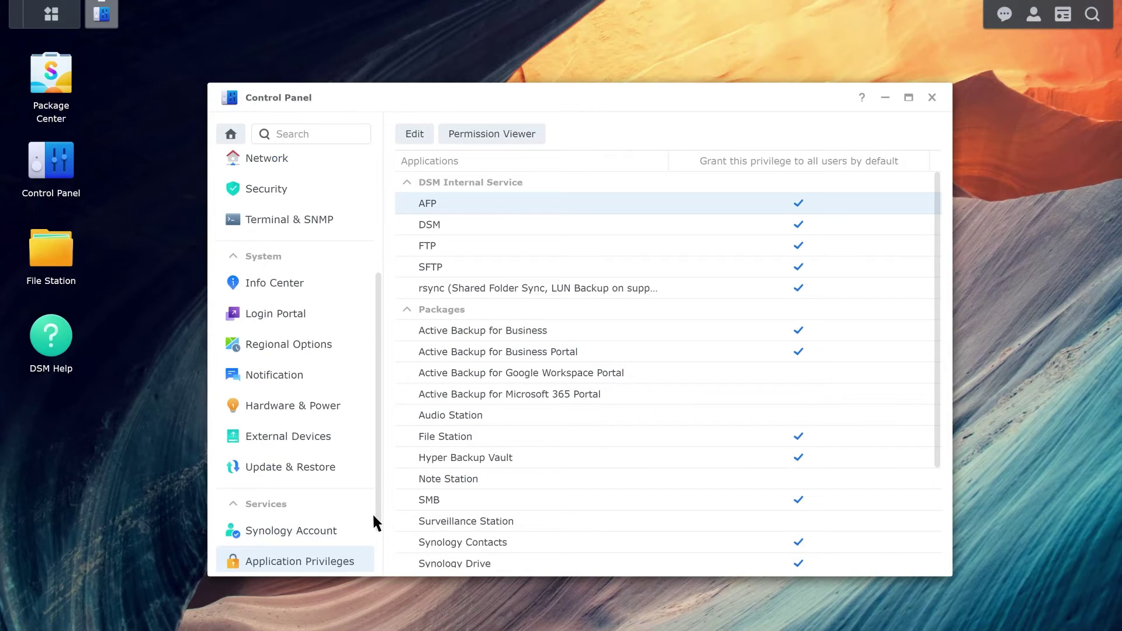
{"action": "scroll", "coordinate": [496, 554], "scroll_direction": "down", "scroll_amount": 1}
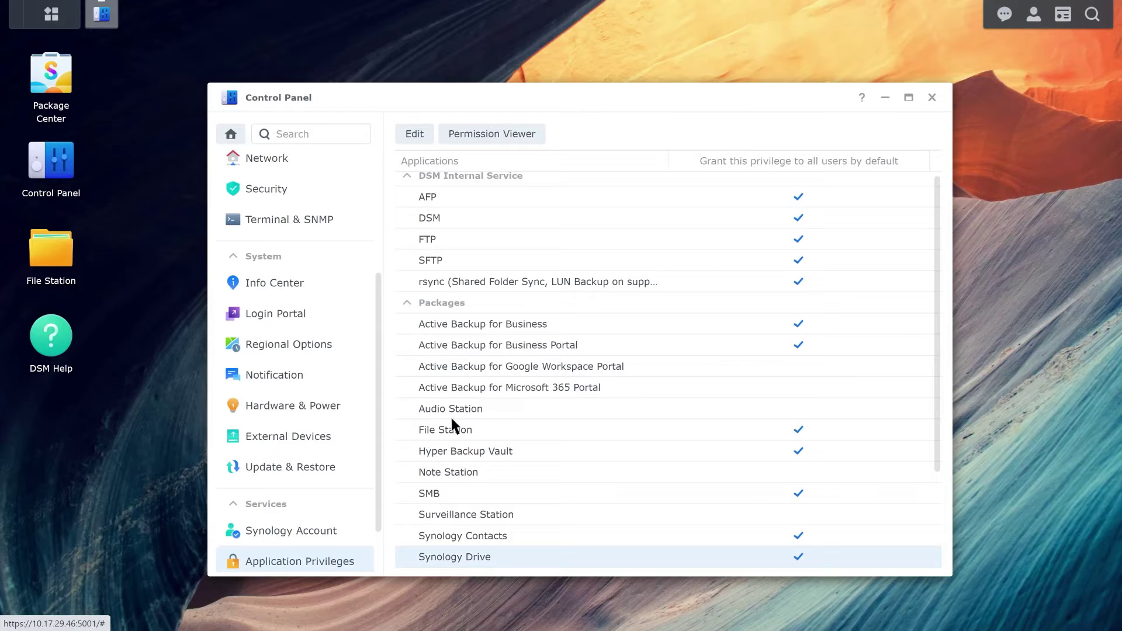
{"action": "left_click", "coordinate": [417, 133]}
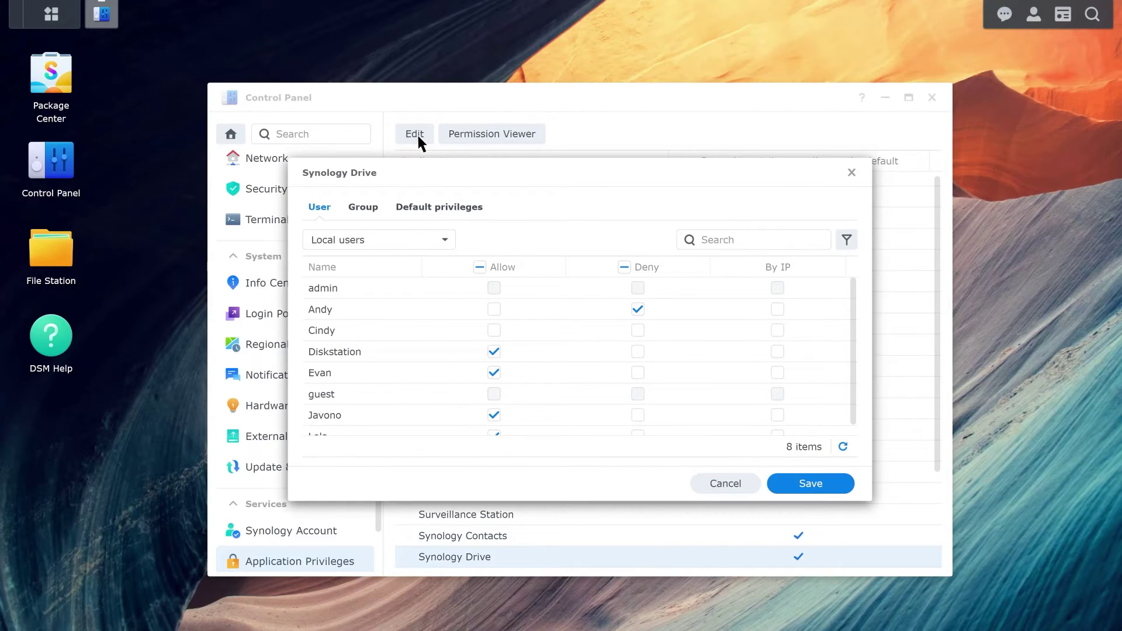
- Allow Andy and the http group to use Synology Drive, and save
{"action": "left_click", "coordinate": [494, 308]}
{"action": "scroll", "coordinate": [527, 351], "scroll_direction": "down", "scroll_amount": 1}
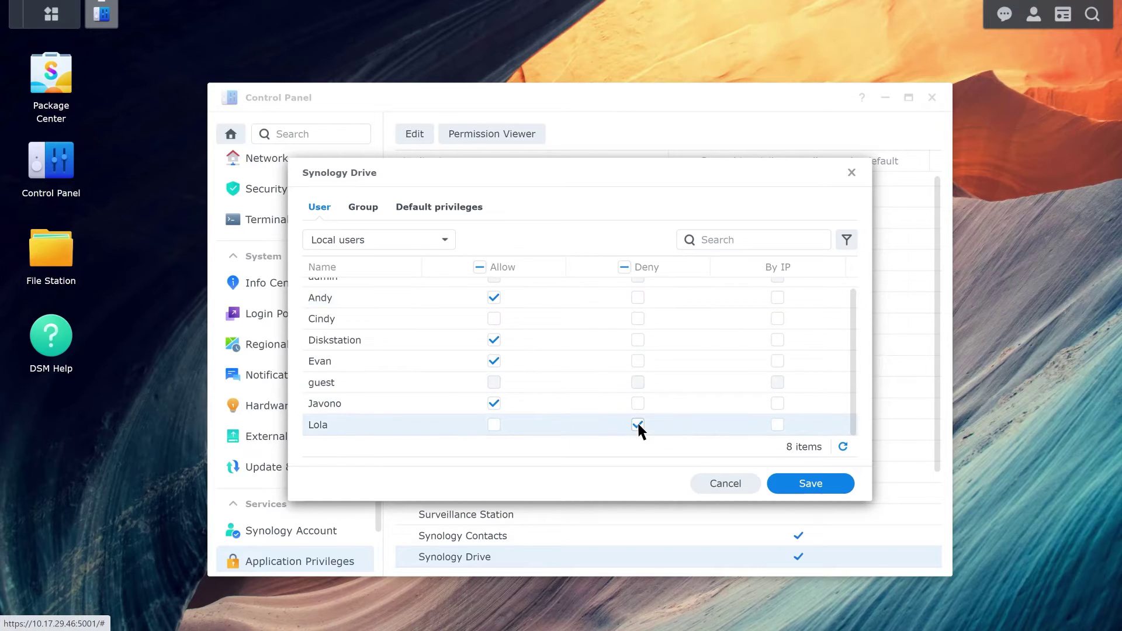
{"action": "left_click", "coordinate": [363, 205]}
{"action": "left_click", "coordinate": [494, 309]}
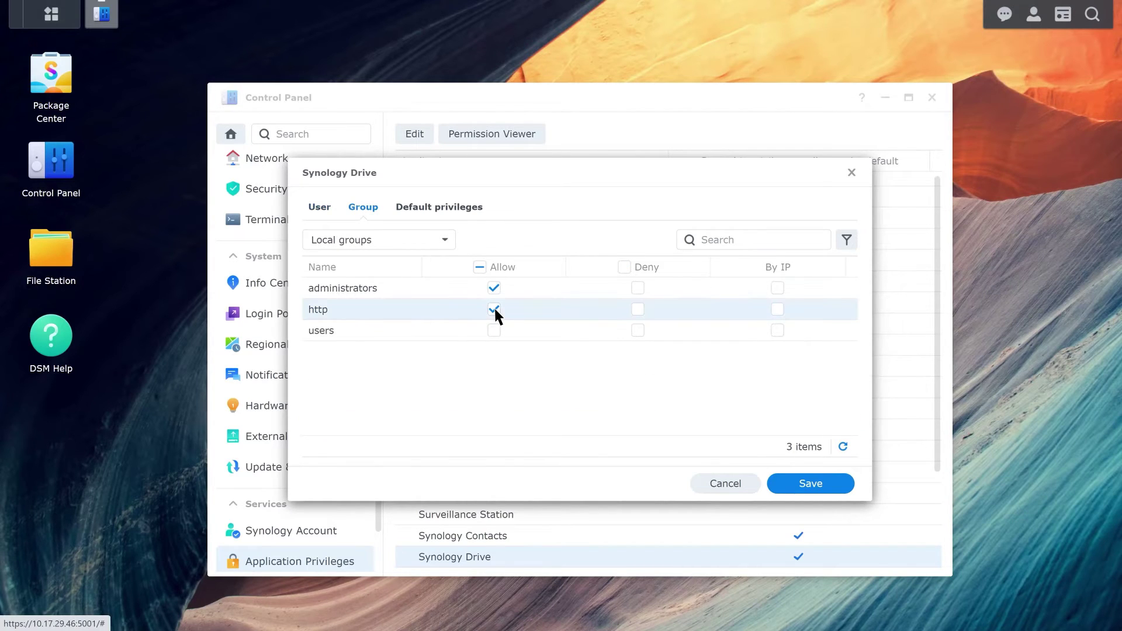
{"action": "left_click", "coordinate": [810, 483]}
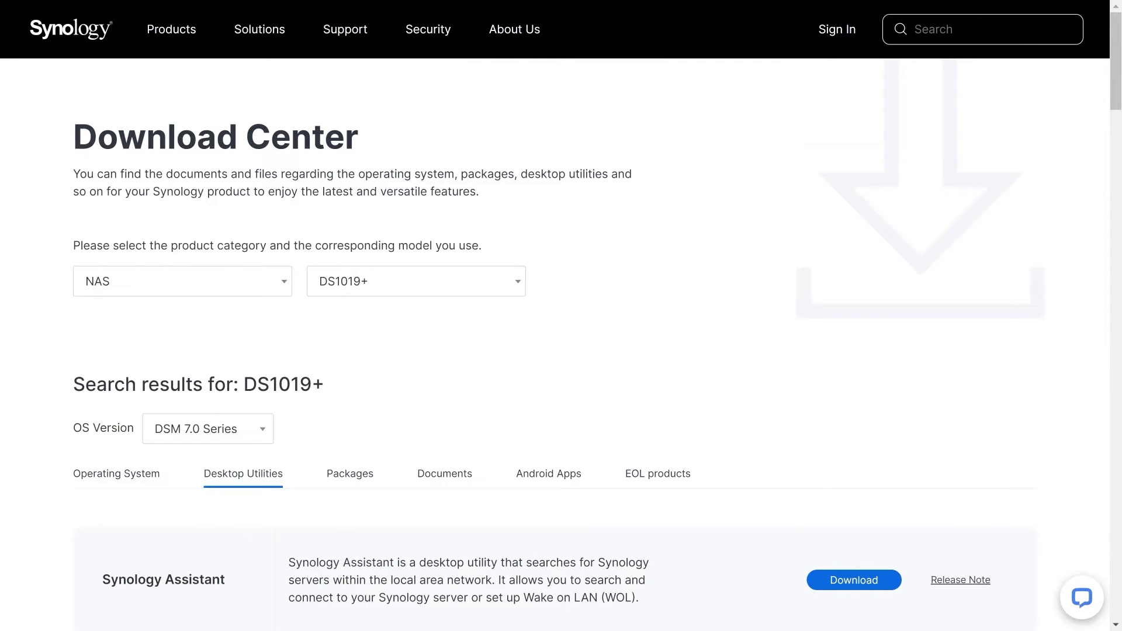
{"action": "scroll", "coordinate": [562, 352], "scroll_direction": "down", "scroll_amount": 5}
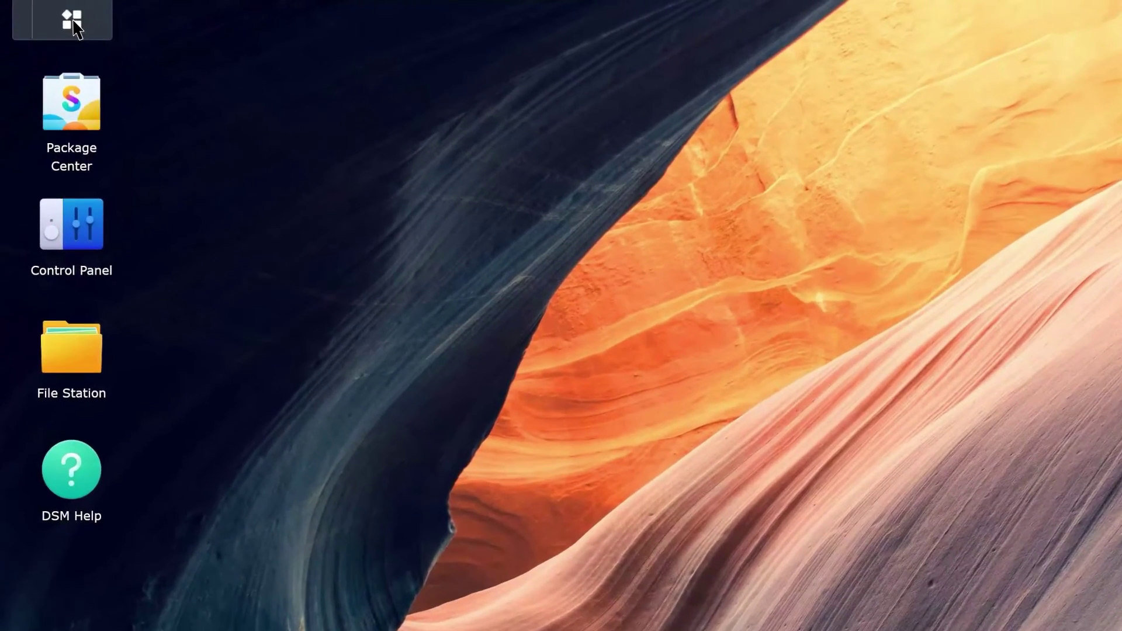
- Launch Synology Drive and download the PC client from the account menu
{"action": "left_click", "coordinate": [51, 13]}
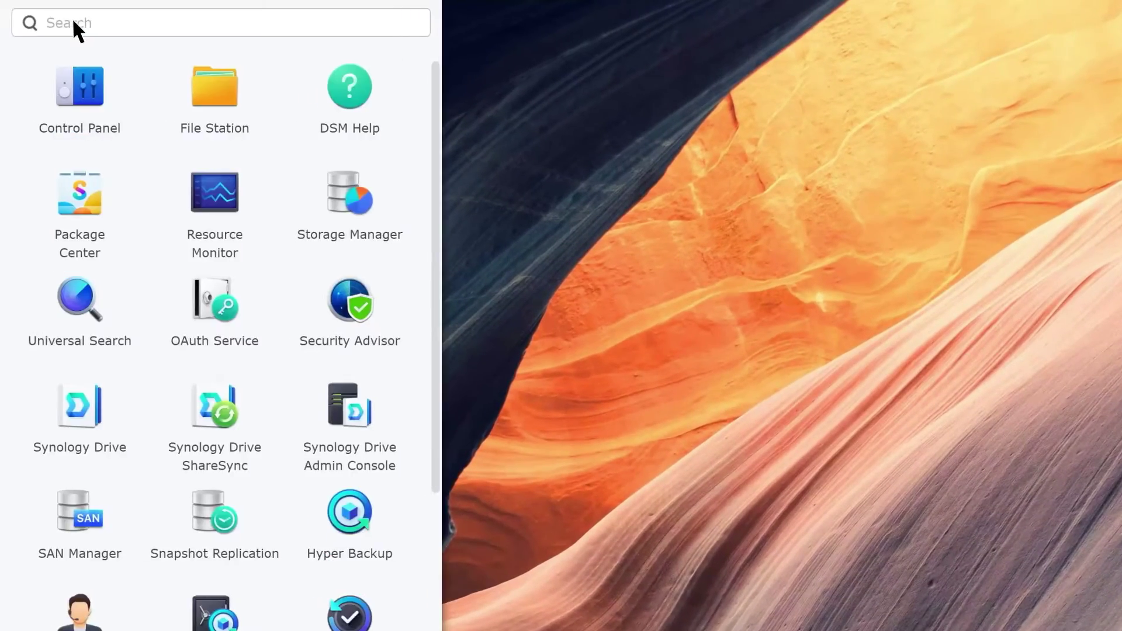
{"action": "left_click", "coordinate": [88, 411]}
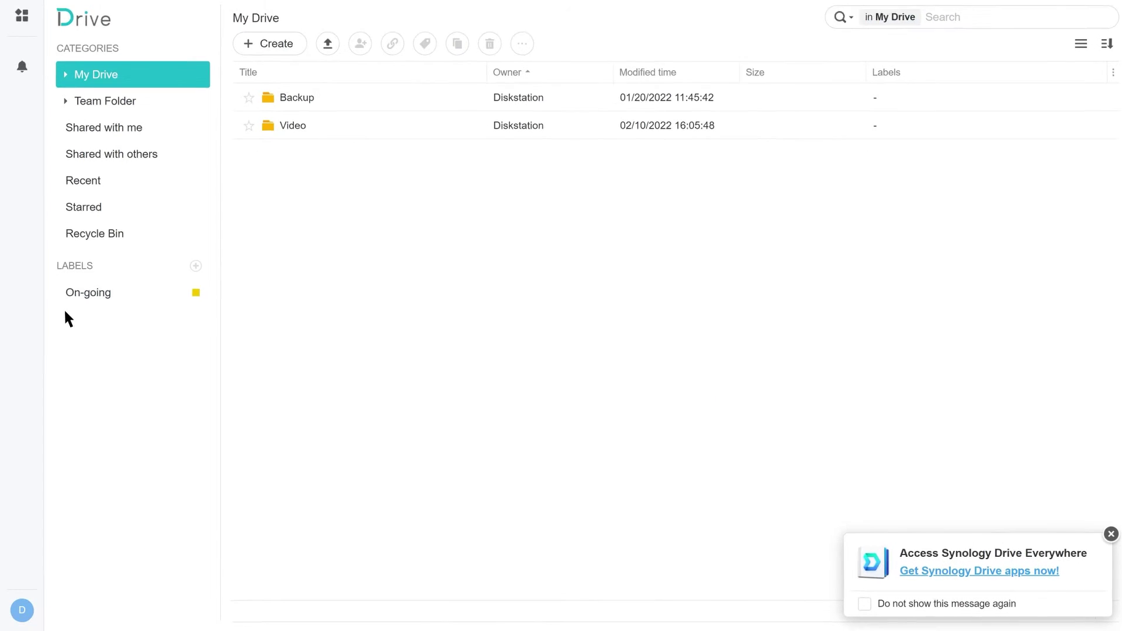
{"action": "left_click", "coordinate": [30, 602]}
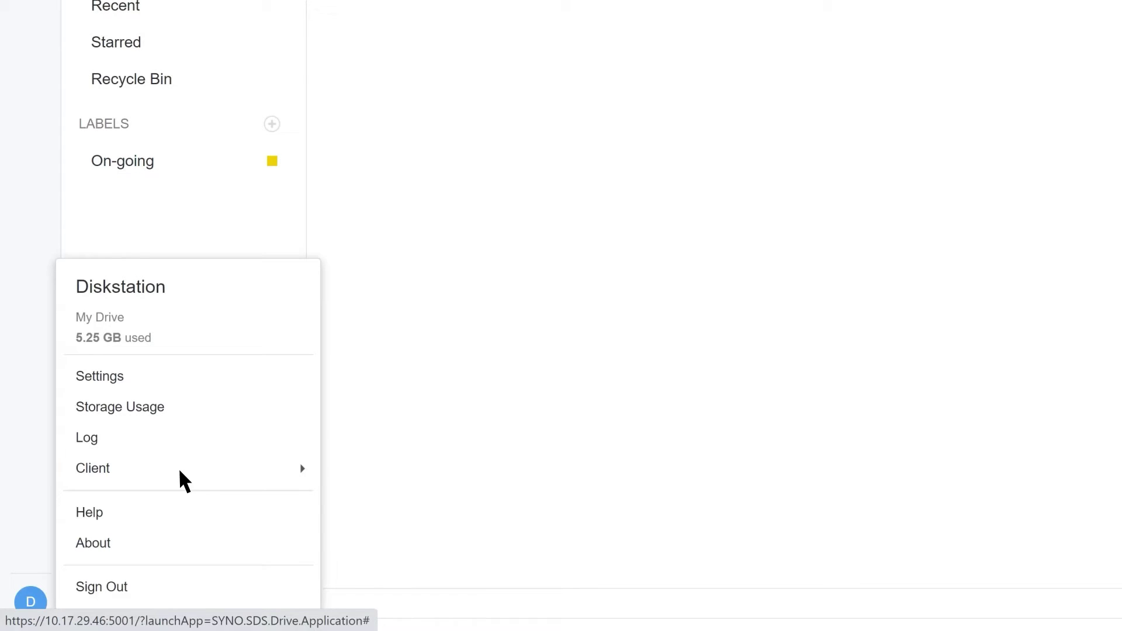
{"action": "mouse_move", "coordinate": [91, 468]}
{"action": "left_click", "coordinate": [349, 505]}
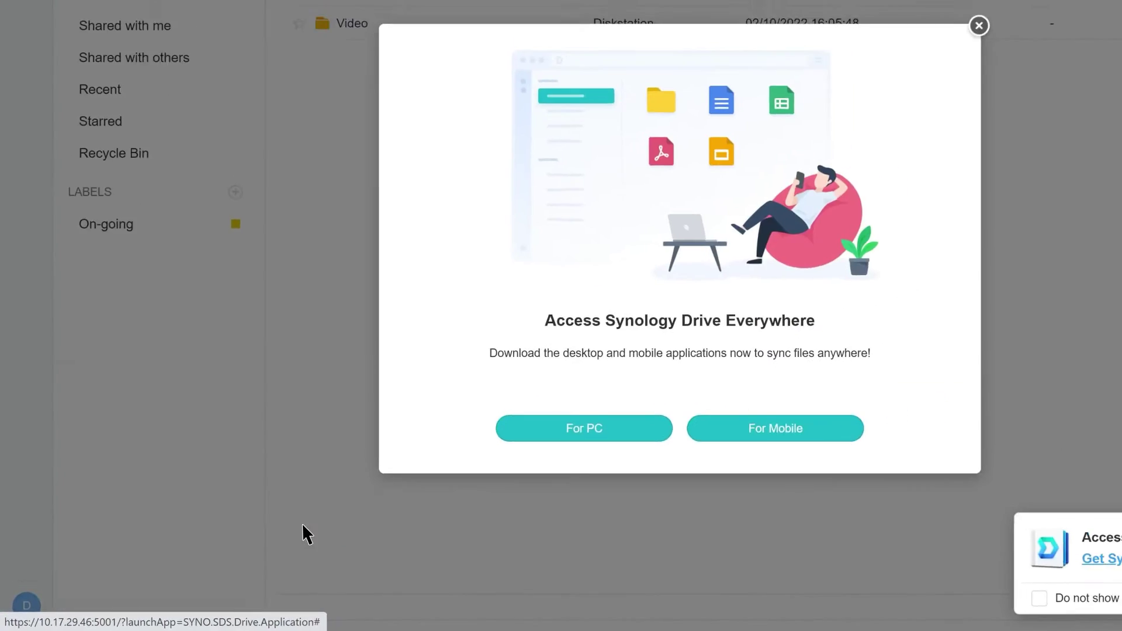
{"action": "left_click", "coordinate": [504, 464]}
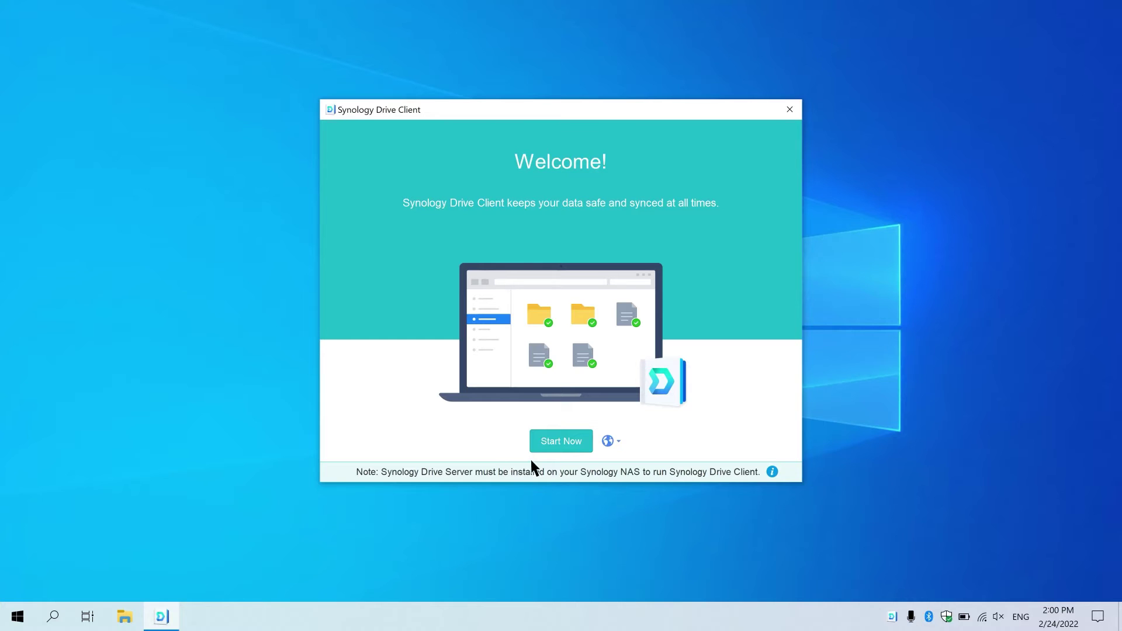
- Connect Drive Client to NAS 10.17.29.46 with the account username and password
{"action": "left_click", "coordinate": [564, 445]}
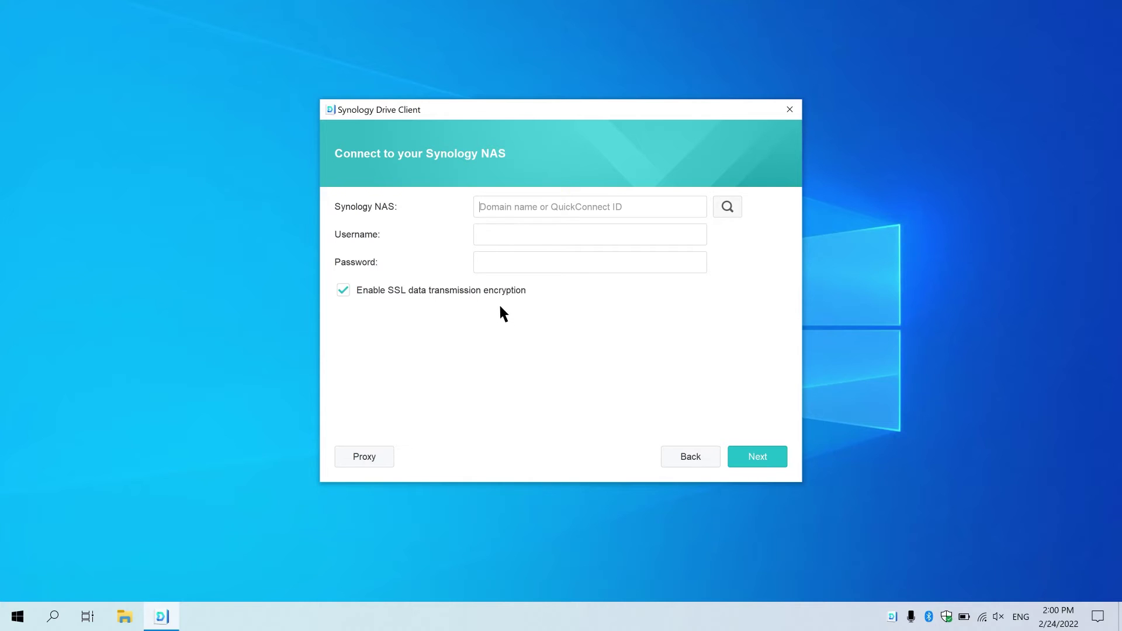
{"action": "left_click", "coordinate": [480, 210]}
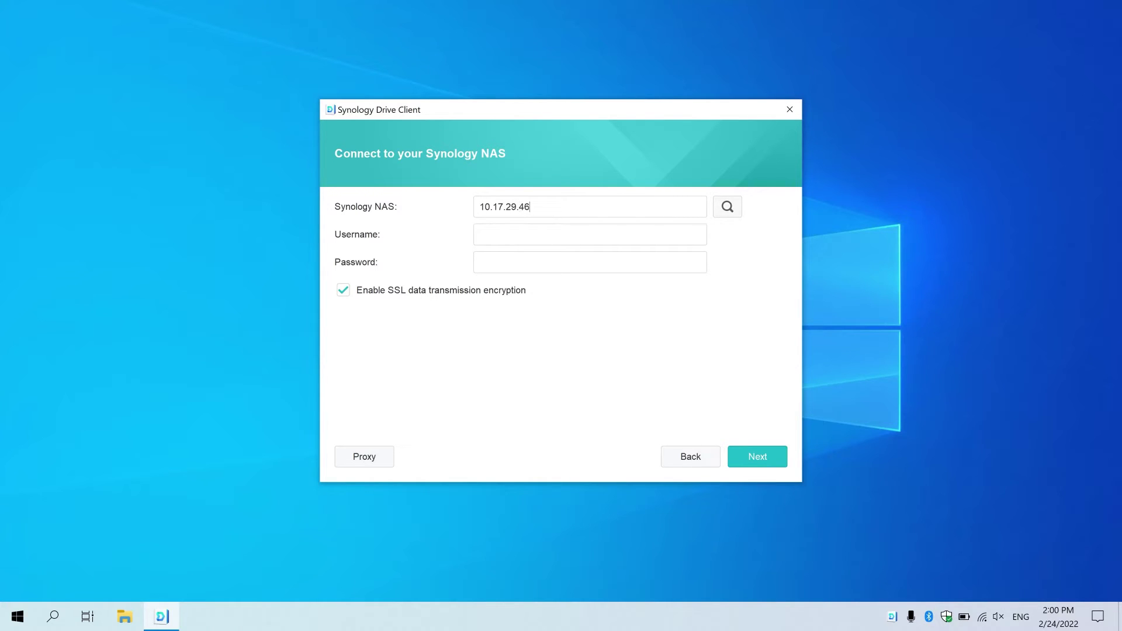
{"action": "key", "text": "Tab"}
{"action": "left_click", "coordinate": [768, 457]}
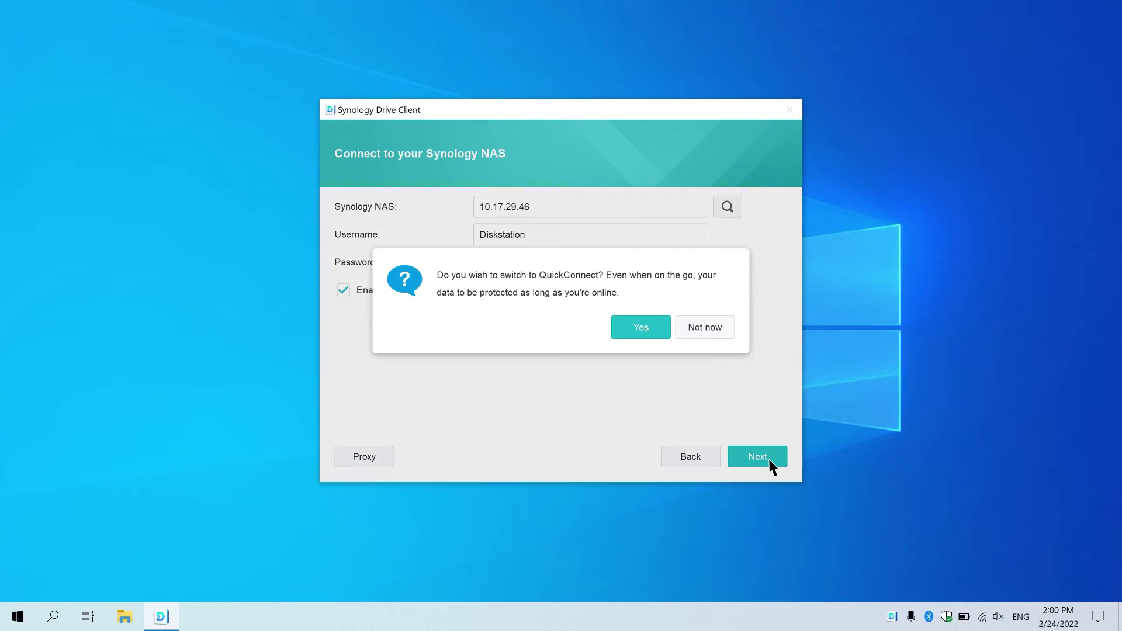
- Accept QuickConnect, choose a sync task, and set the NAS folder to Team Folder > photo
{"action": "left_click", "coordinate": [655, 329]}
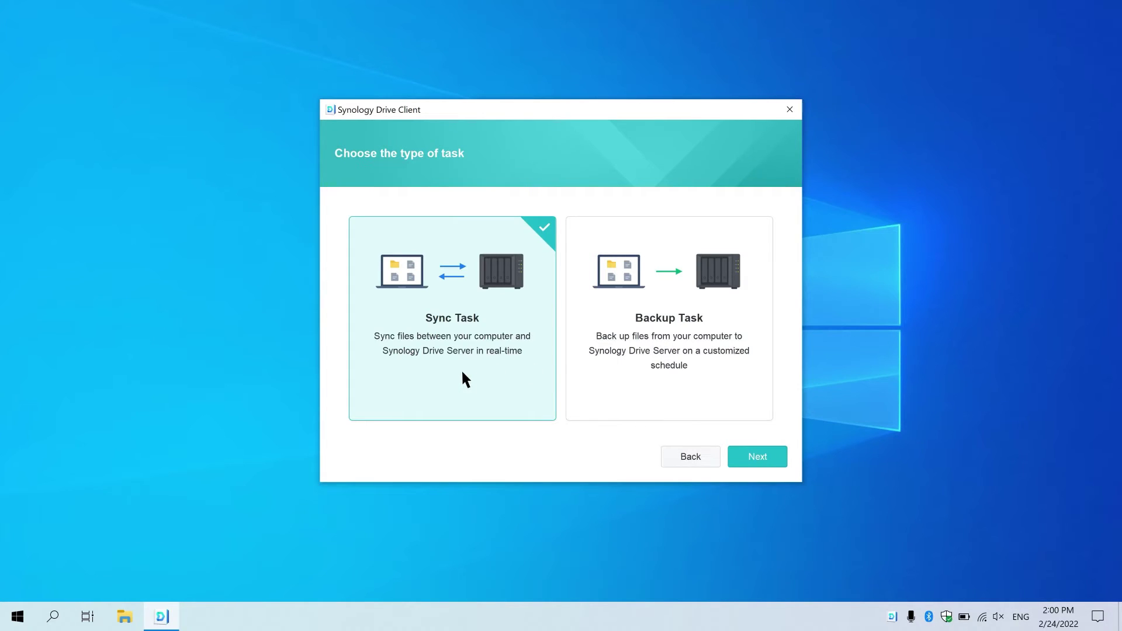
{"action": "left_click", "coordinate": [767, 460]}
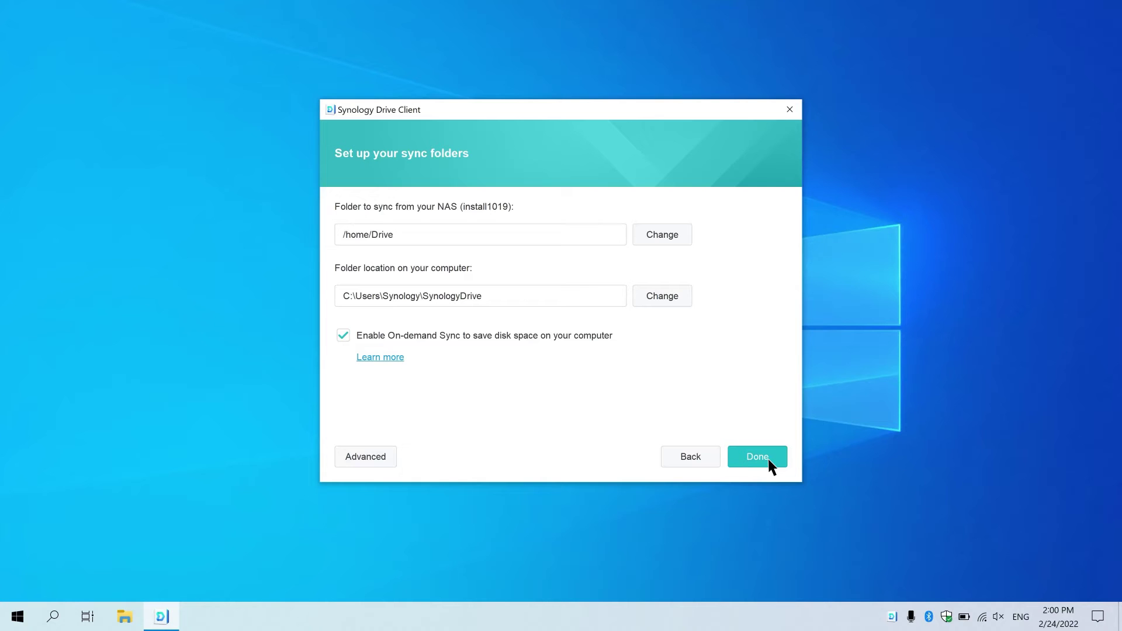
{"action": "left_click", "coordinate": [663, 234]}
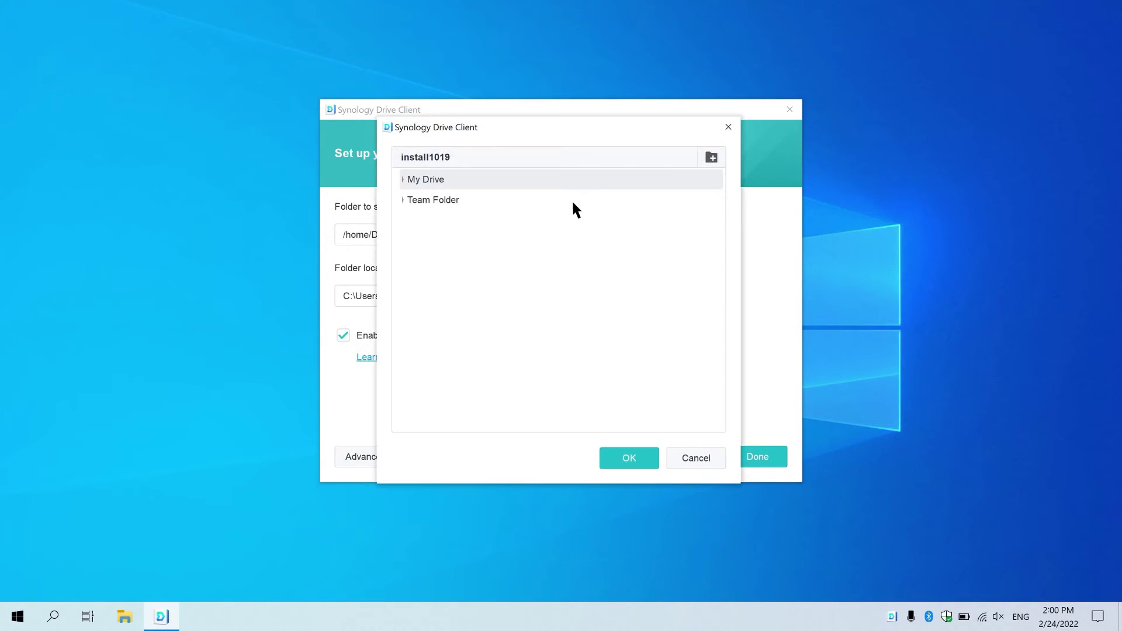
{"action": "left_click", "coordinate": [571, 200]}
{"action": "left_click", "coordinate": [572, 220]}
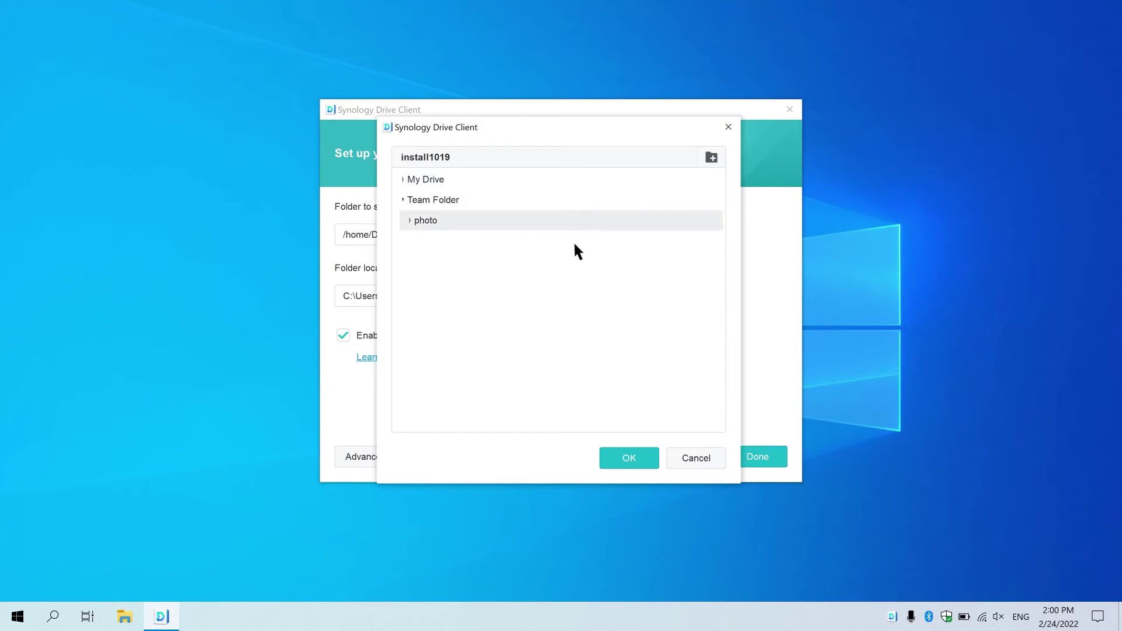
{"action": "left_click", "coordinate": [628, 458]}
- Set the local sync folder to Desktop > photo
{"action": "left_click", "coordinate": [664, 296]}
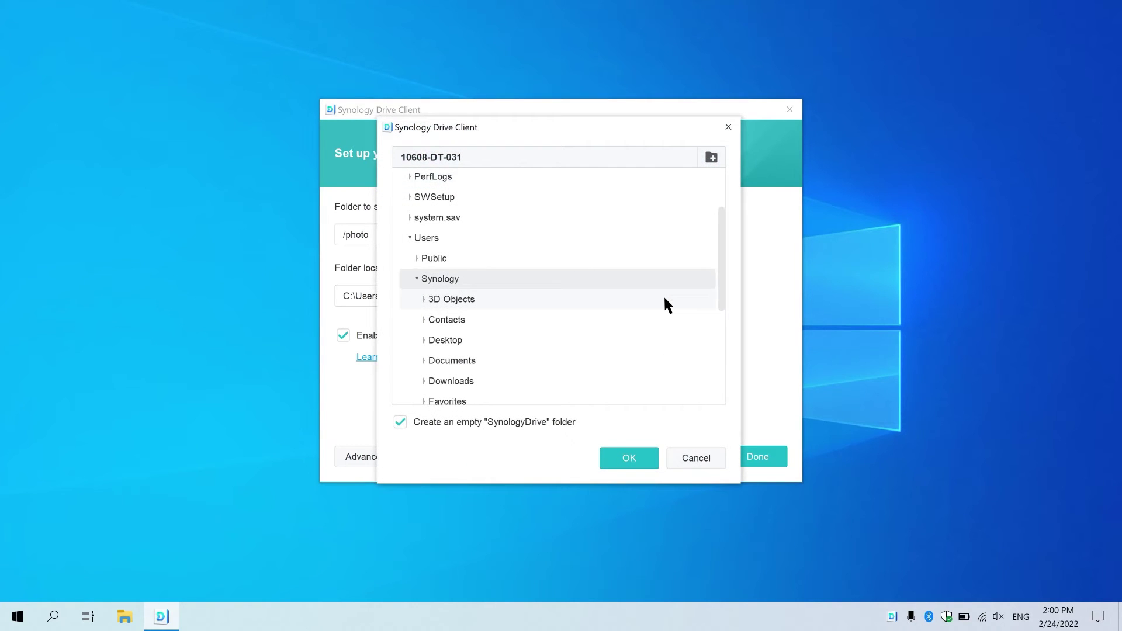
{"action": "left_click", "coordinate": [627, 340]}
{"action": "left_click", "coordinate": [625, 359]}
{"action": "left_click", "coordinate": [628, 457]}
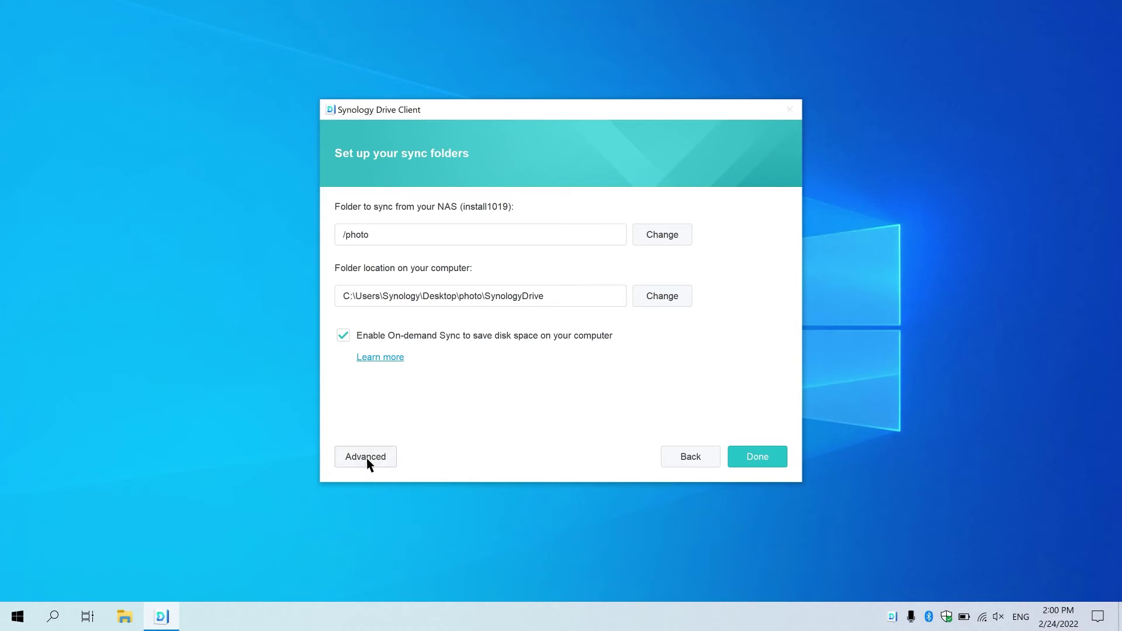
{"action": "left_click", "coordinate": [367, 462]}
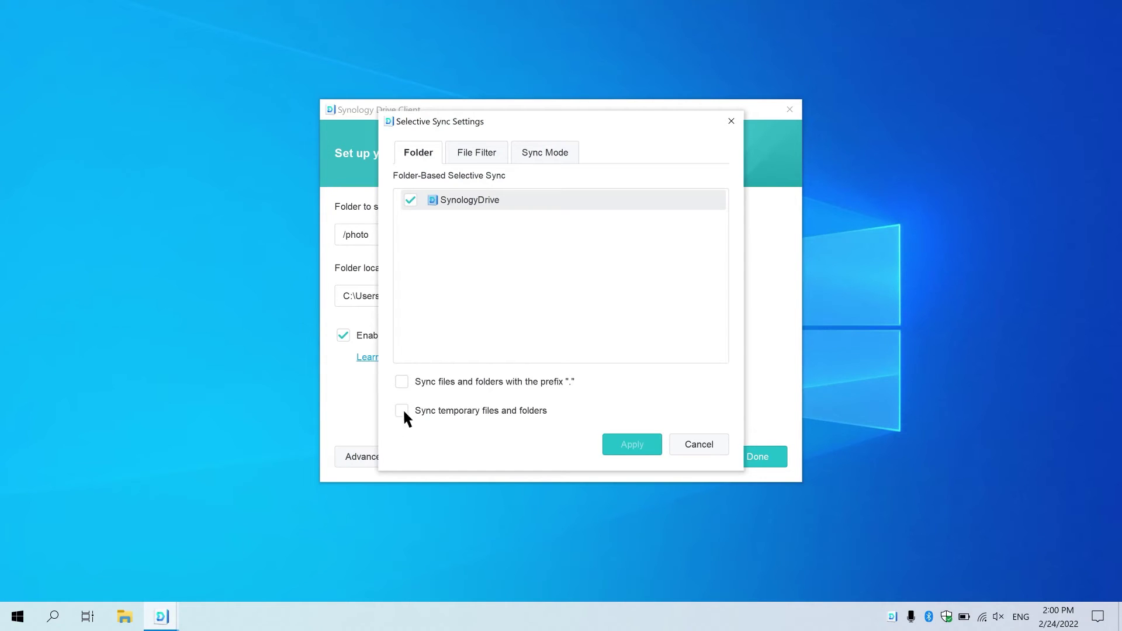
{"action": "left_click", "coordinate": [479, 156]}
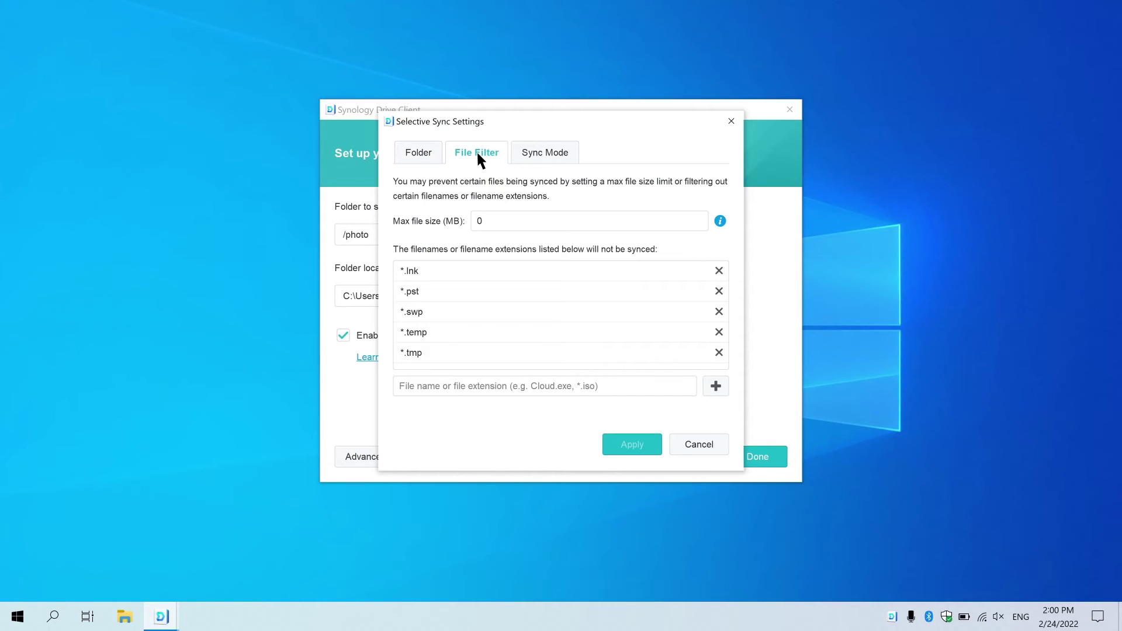
{"action": "left_click", "coordinate": [545, 153]}
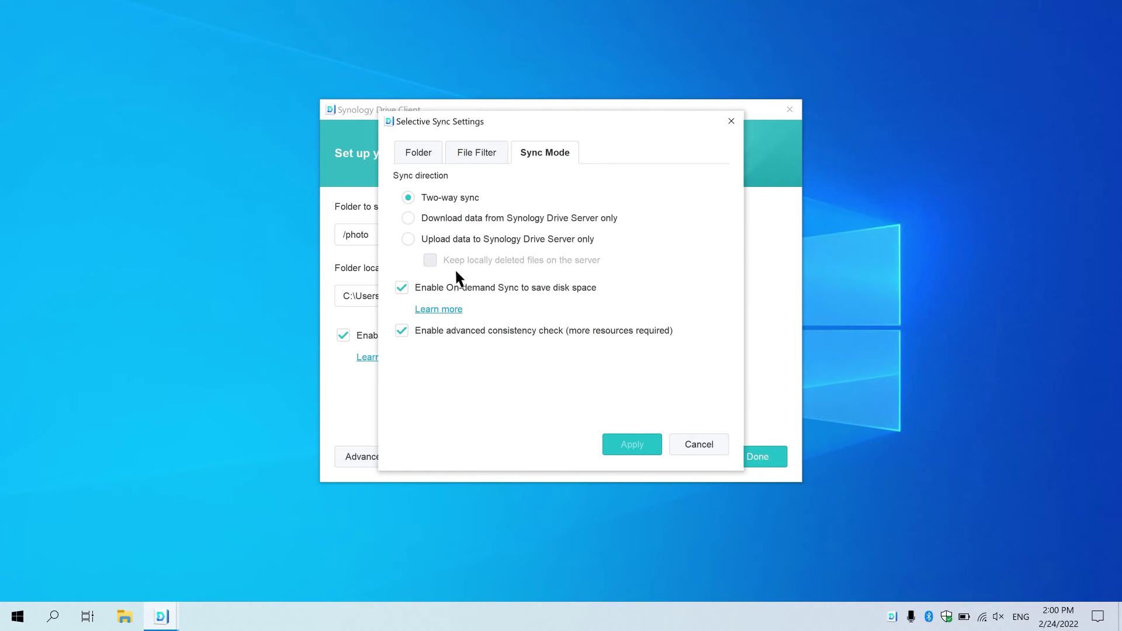
{"action": "left_click", "coordinate": [699, 445]}
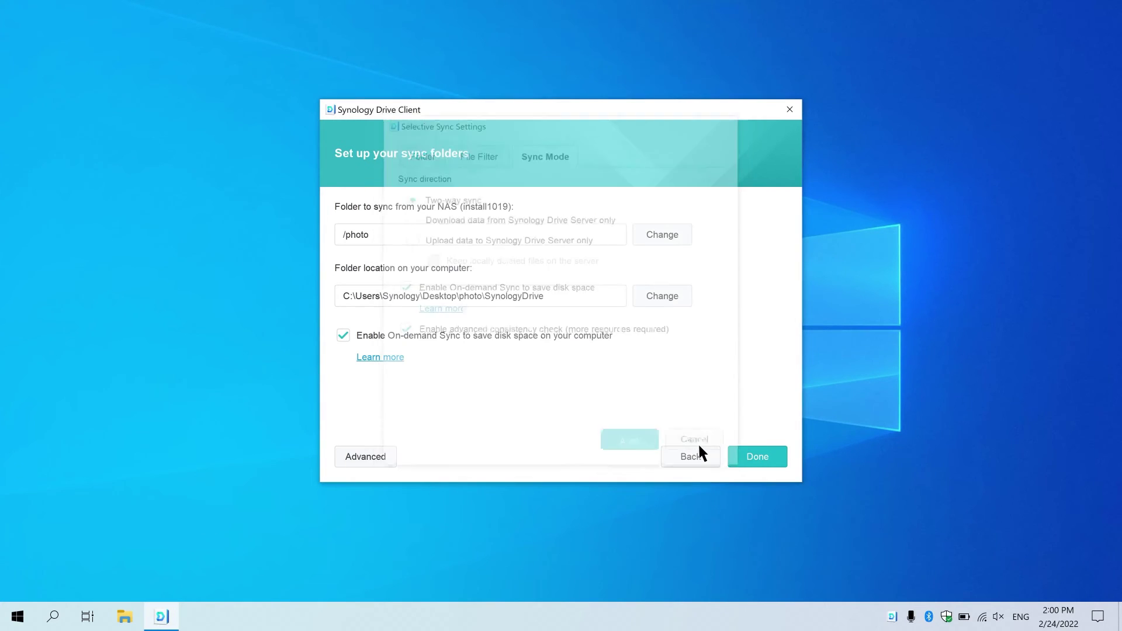
- Finish the photo sync task and check from the tray that it is up-to-date
{"action": "left_click", "coordinate": [761, 458]}
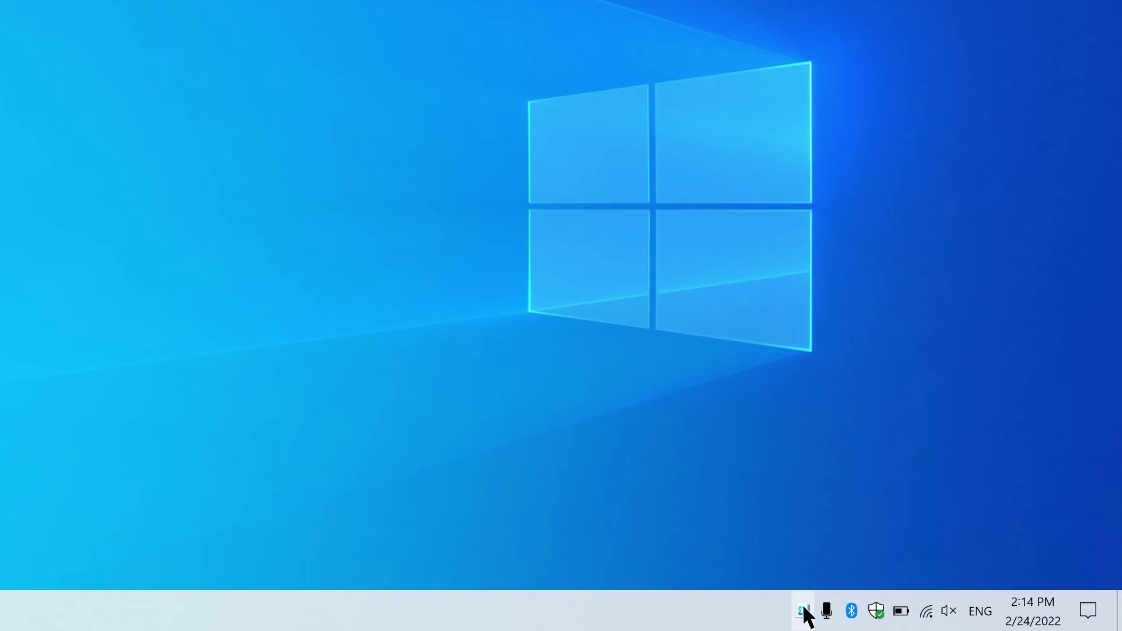
{"action": "left_click", "coordinate": [802, 612]}
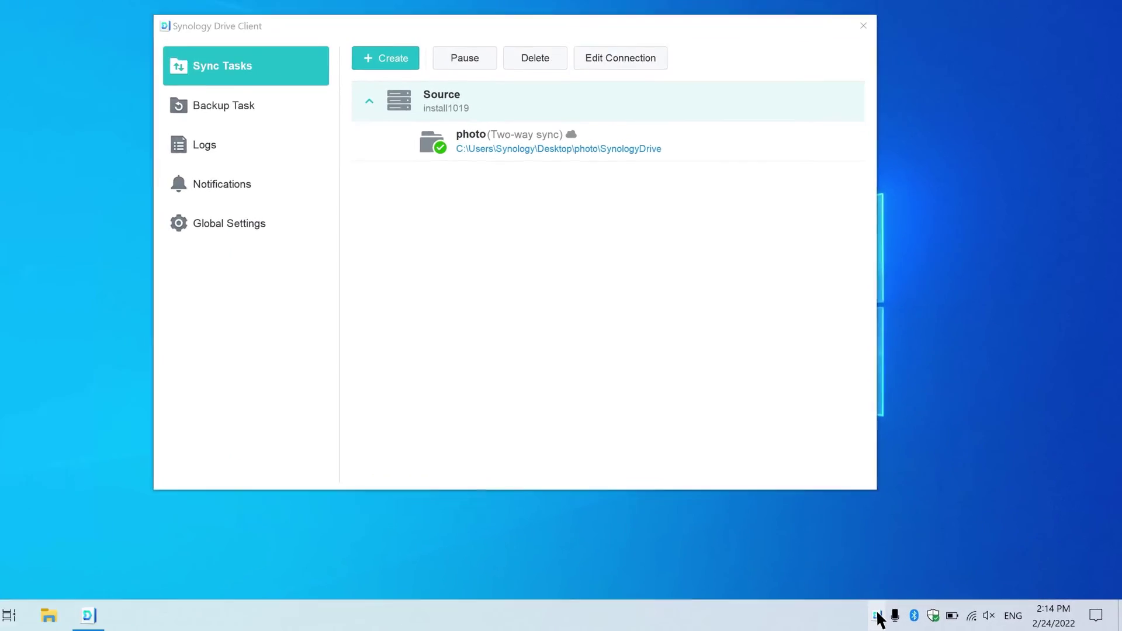
{"action": "left_click", "coordinate": [896, 619]}
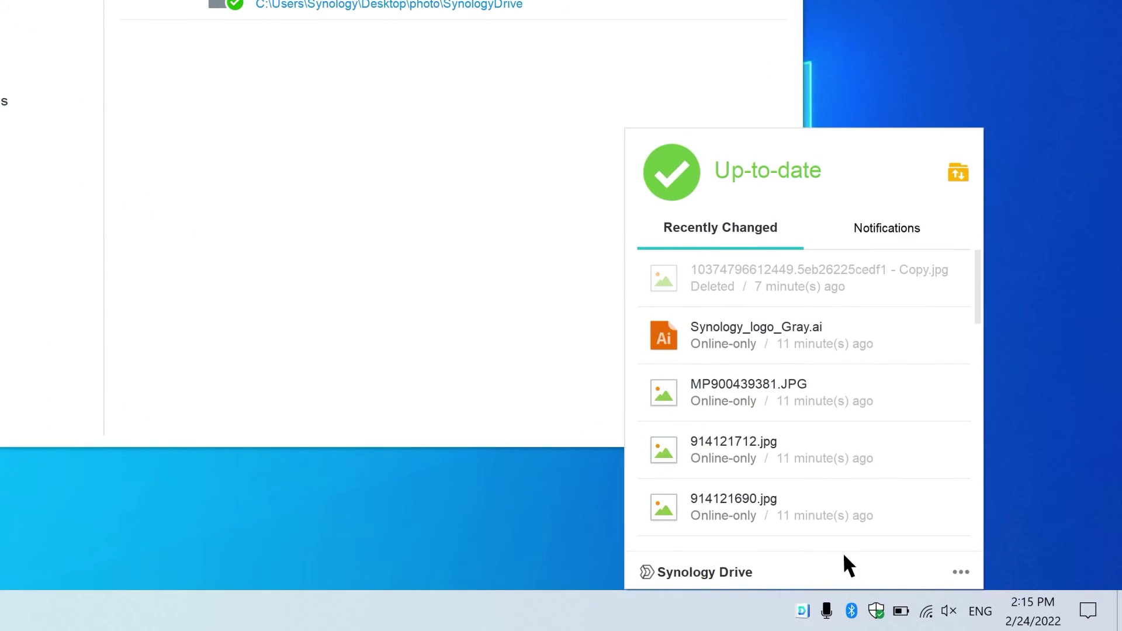
- Drag photos 542462148 and 914121474 into SynologyDrive and get a share link for 656528016
{"action": "left_click", "coordinate": [958, 173]}
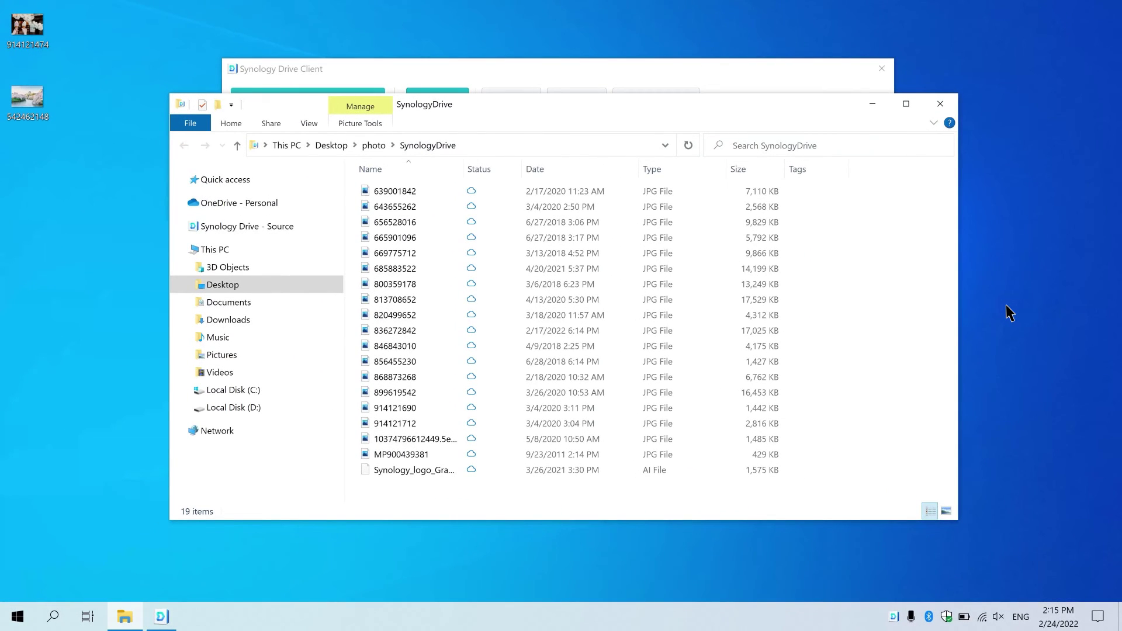
{"action": "left_click_drag", "start_coordinate": [82, 157], "coordinate": [18, 17]}
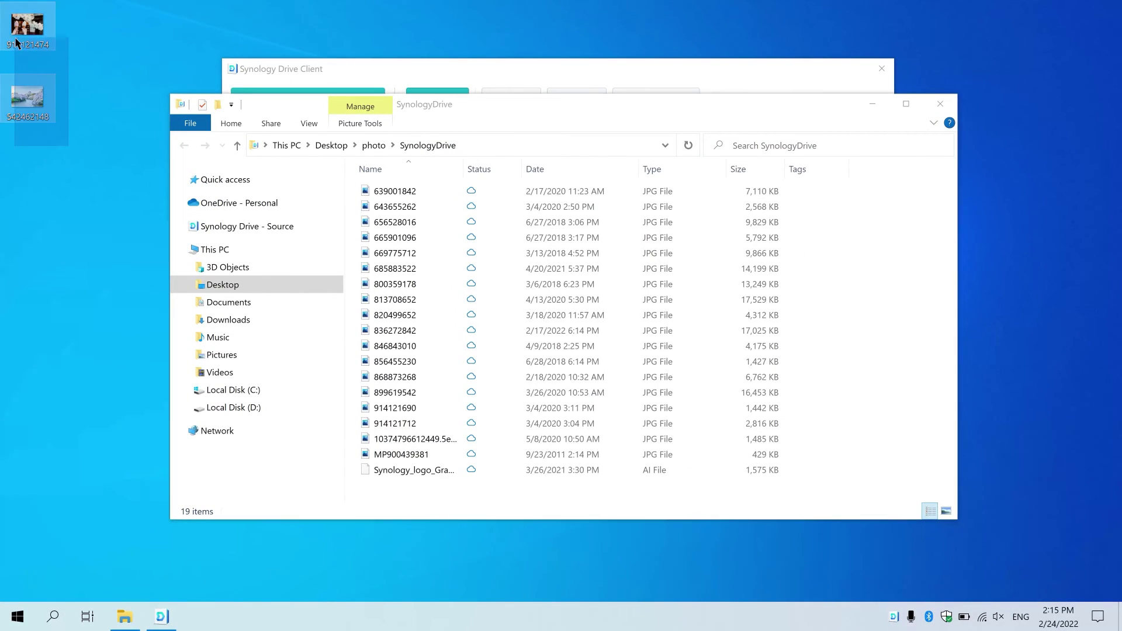
{"action": "mouse_move", "coordinate": [26, 97]}
{"action": "left_mouse_down"}
{"action": "mouse_move", "coordinate": [101, 95]}
{"action": "mouse_move", "coordinate": [456, 214]}
{"action": "left_mouse_up"}
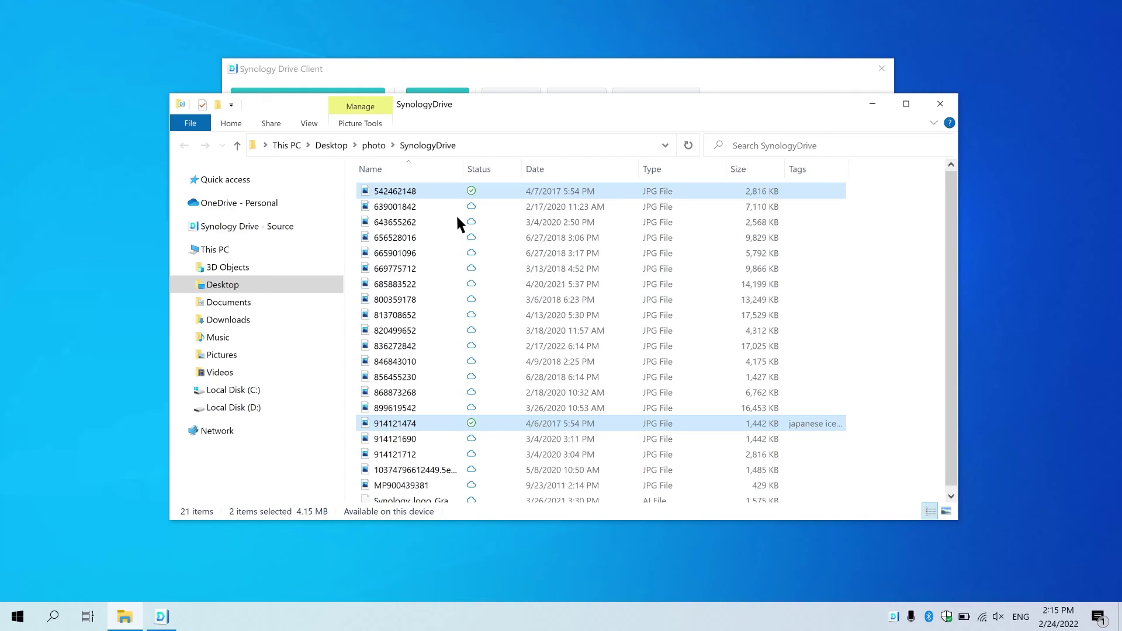
{"action": "right_click", "coordinate": [443, 236]}
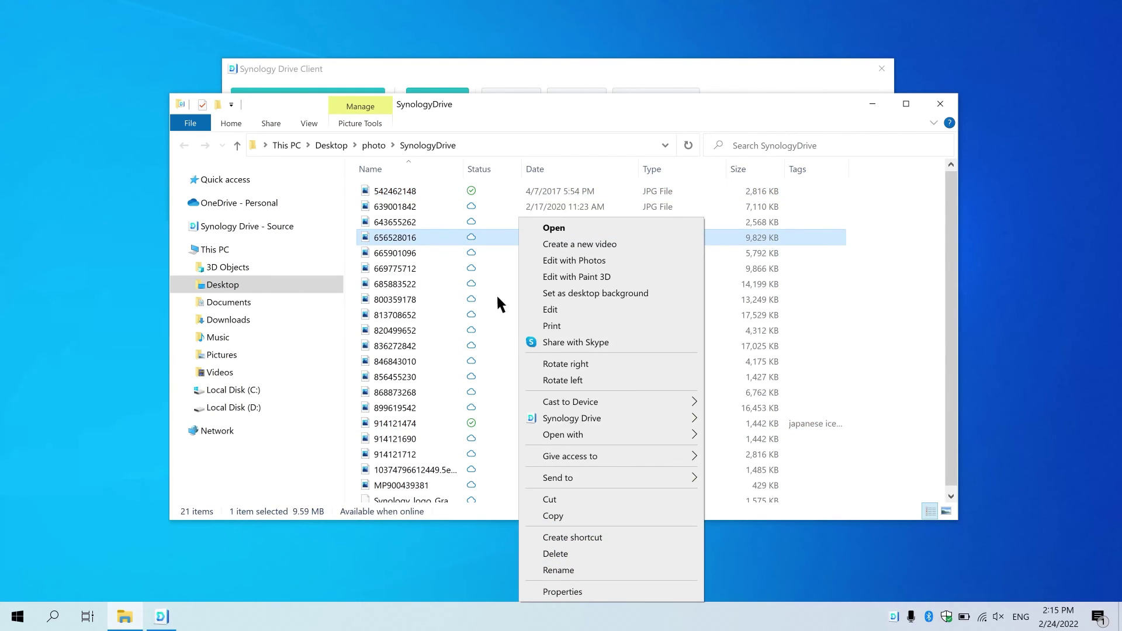
{"action": "mouse_move", "coordinate": [571, 418]}
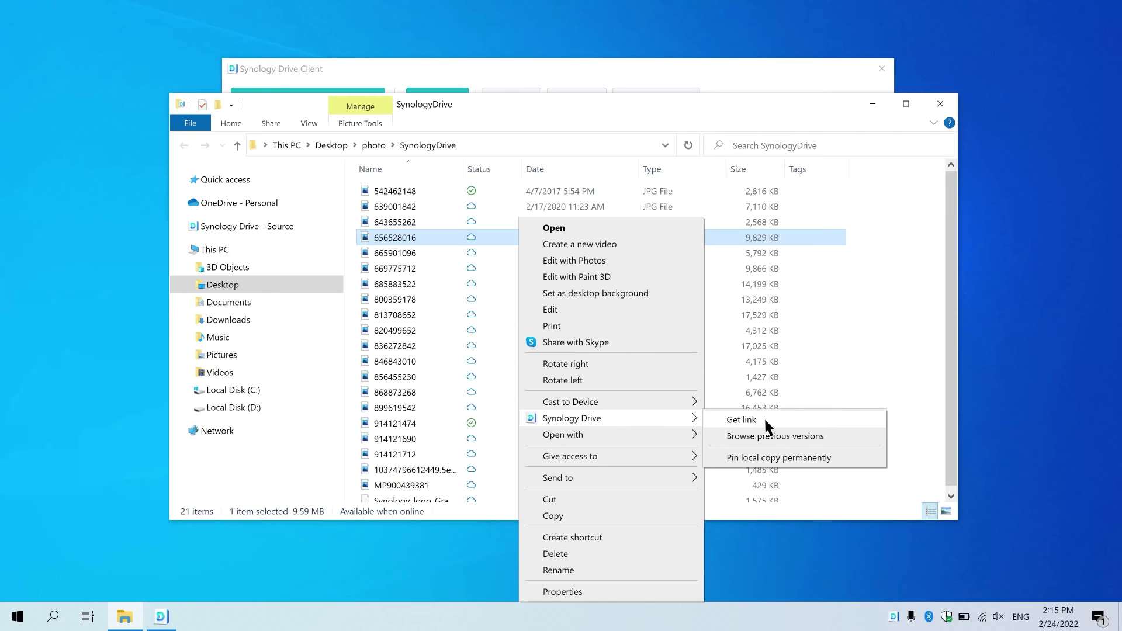
{"action": "left_click", "coordinate": [764, 421]}
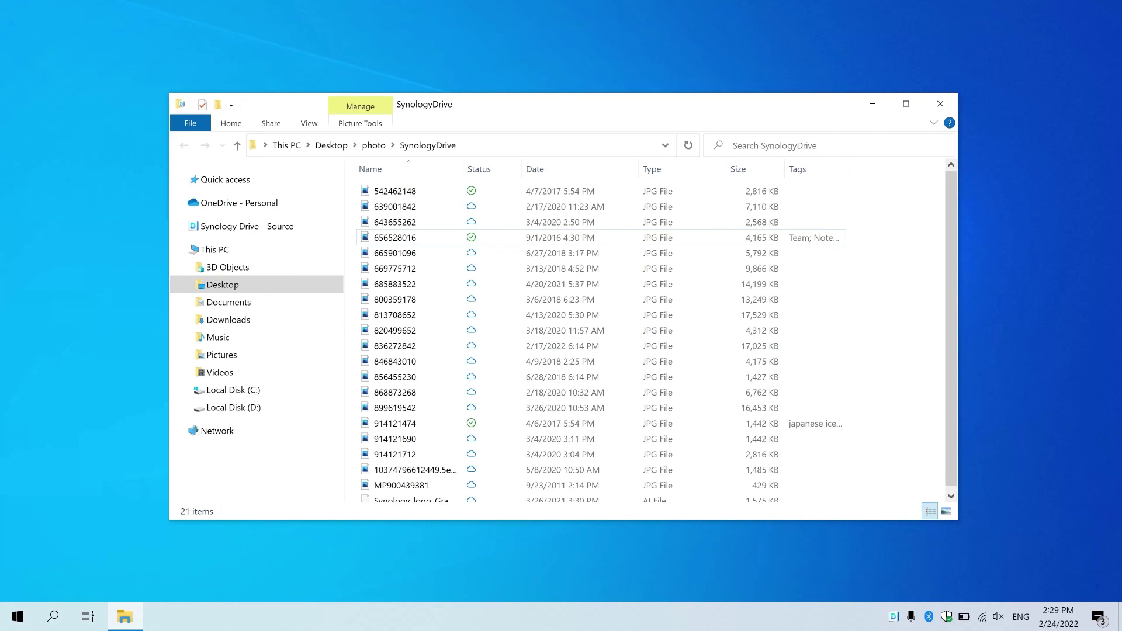
- Download the 14:19:20 previous version of 656528016.jpg and save it to the Desktop
{"action": "right_click", "coordinate": [435, 235]}
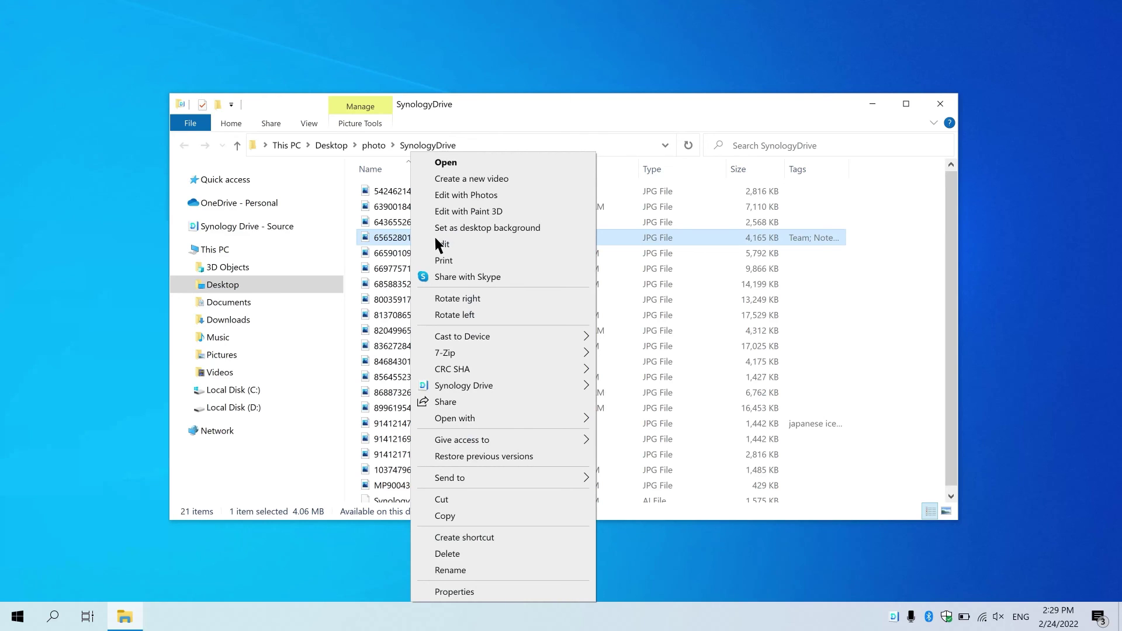
{"action": "mouse_move", "coordinate": [491, 385]}
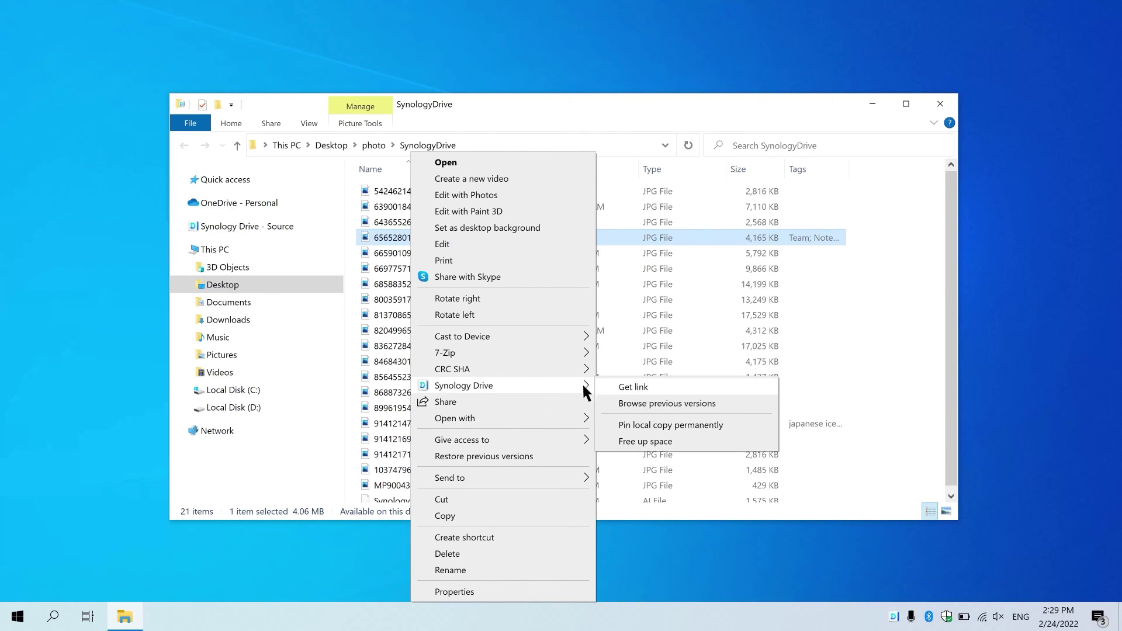
{"action": "left_click", "coordinate": [611, 402]}
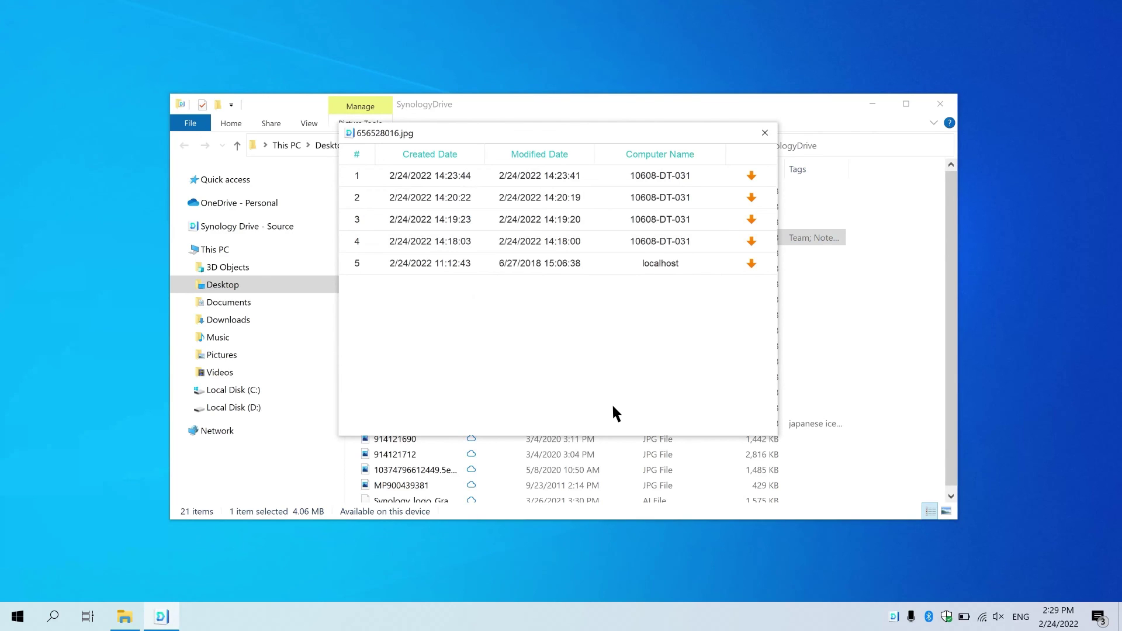
{"action": "left_click", "coordinate": [756, 222]}
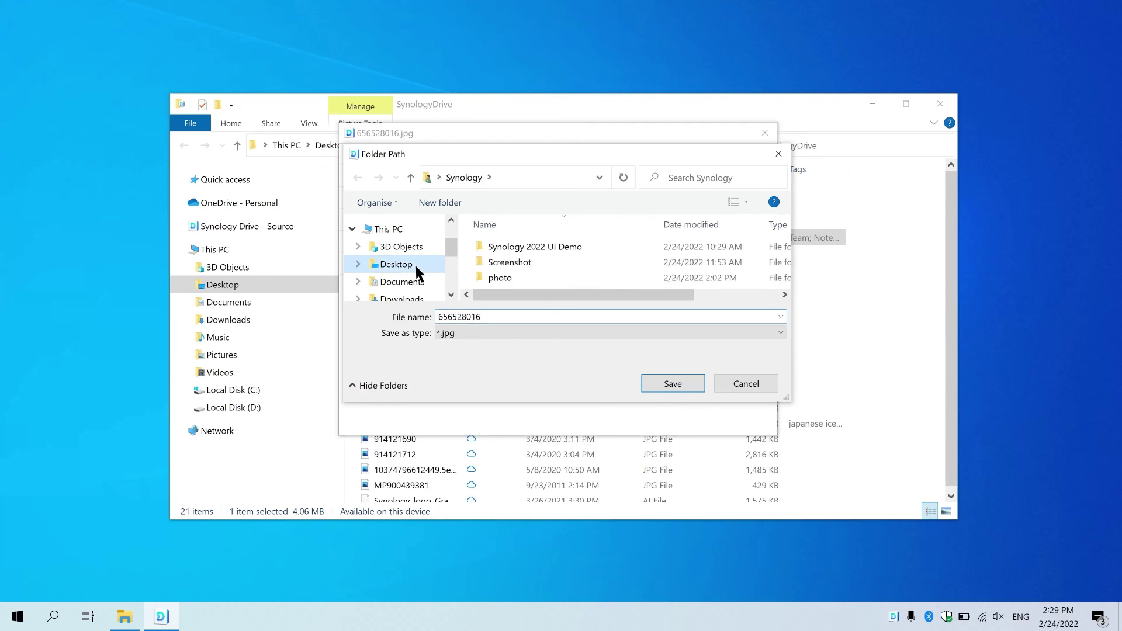
{"action": "left_click", "coordinate": [415, 263]}
{"action": "left_click", "coordinate": [684, 383]}
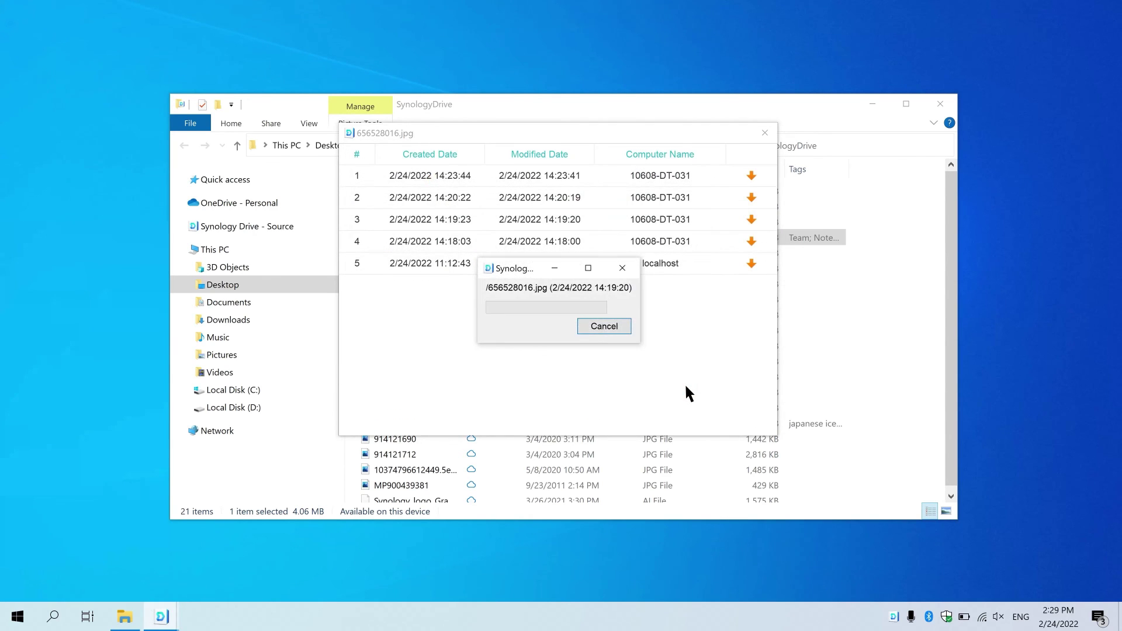